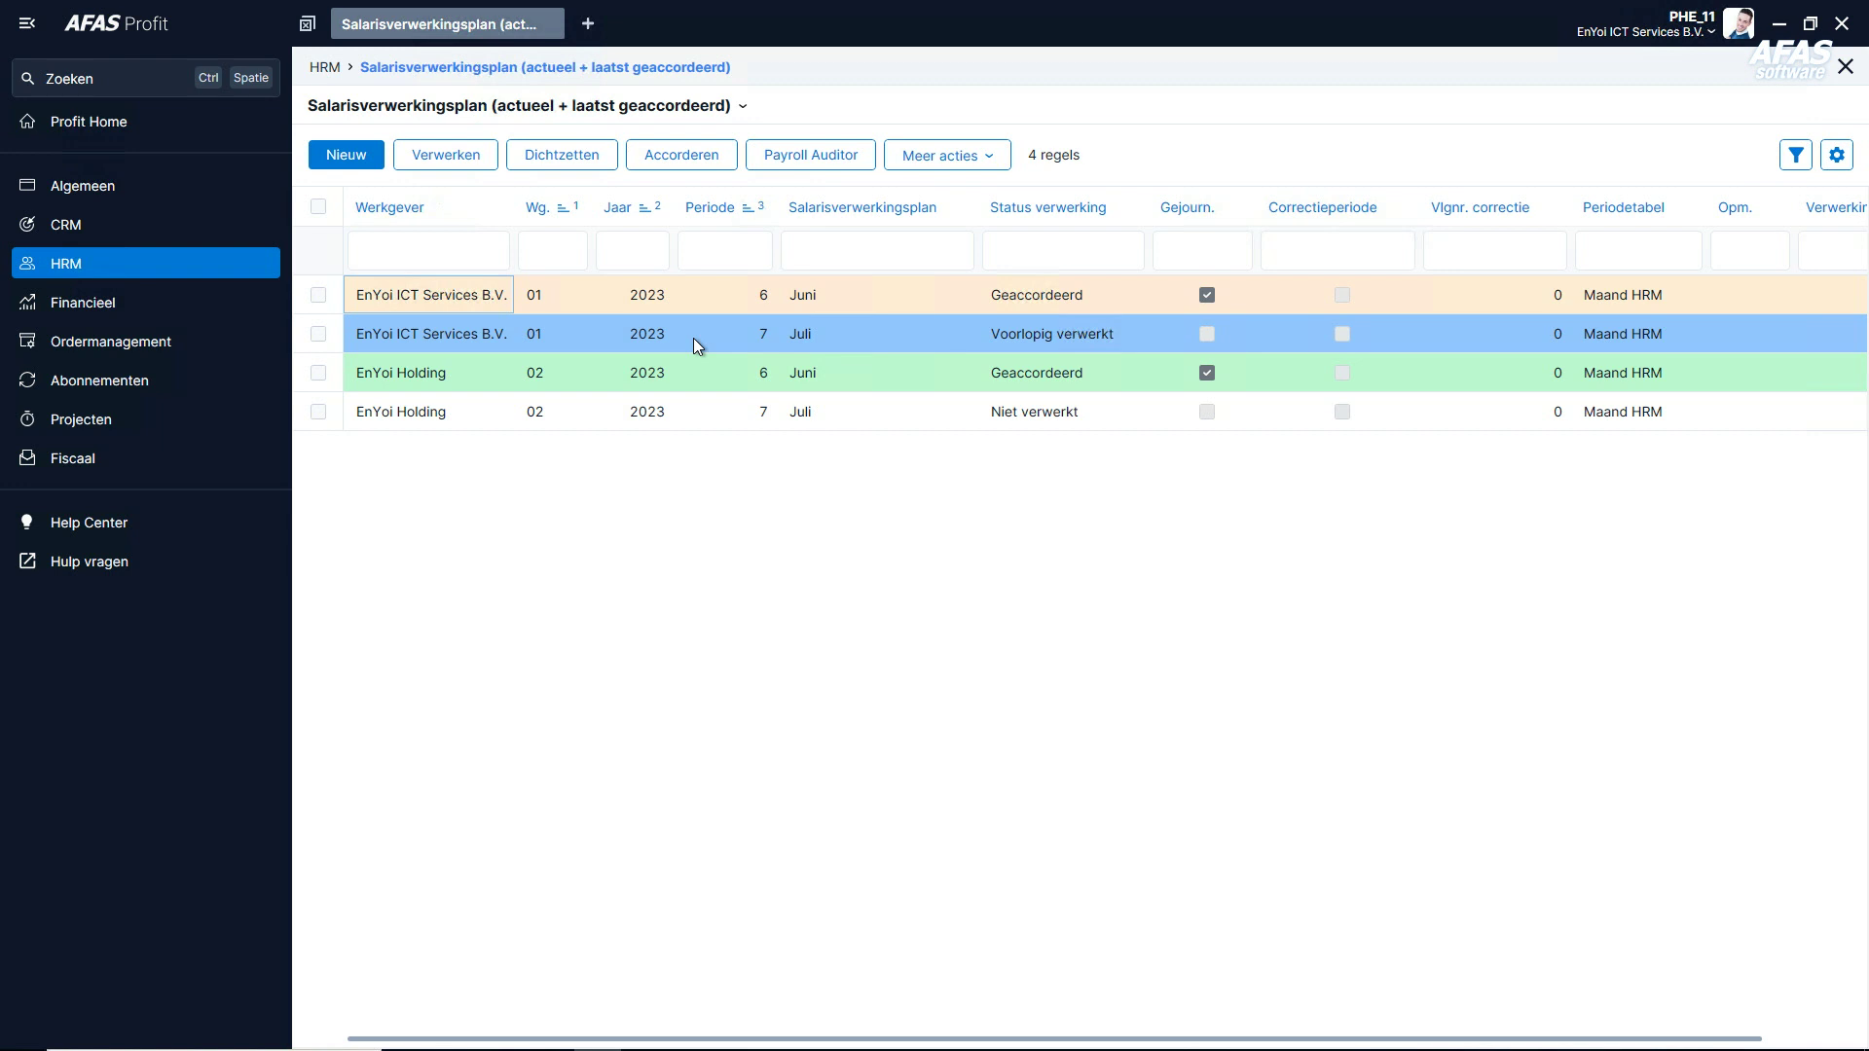
Open the July 2023 payroll period of EnYoi ICT Services B.V. and the first employee's salary processing.
left_click(693, 337)
double_click(693, 337)
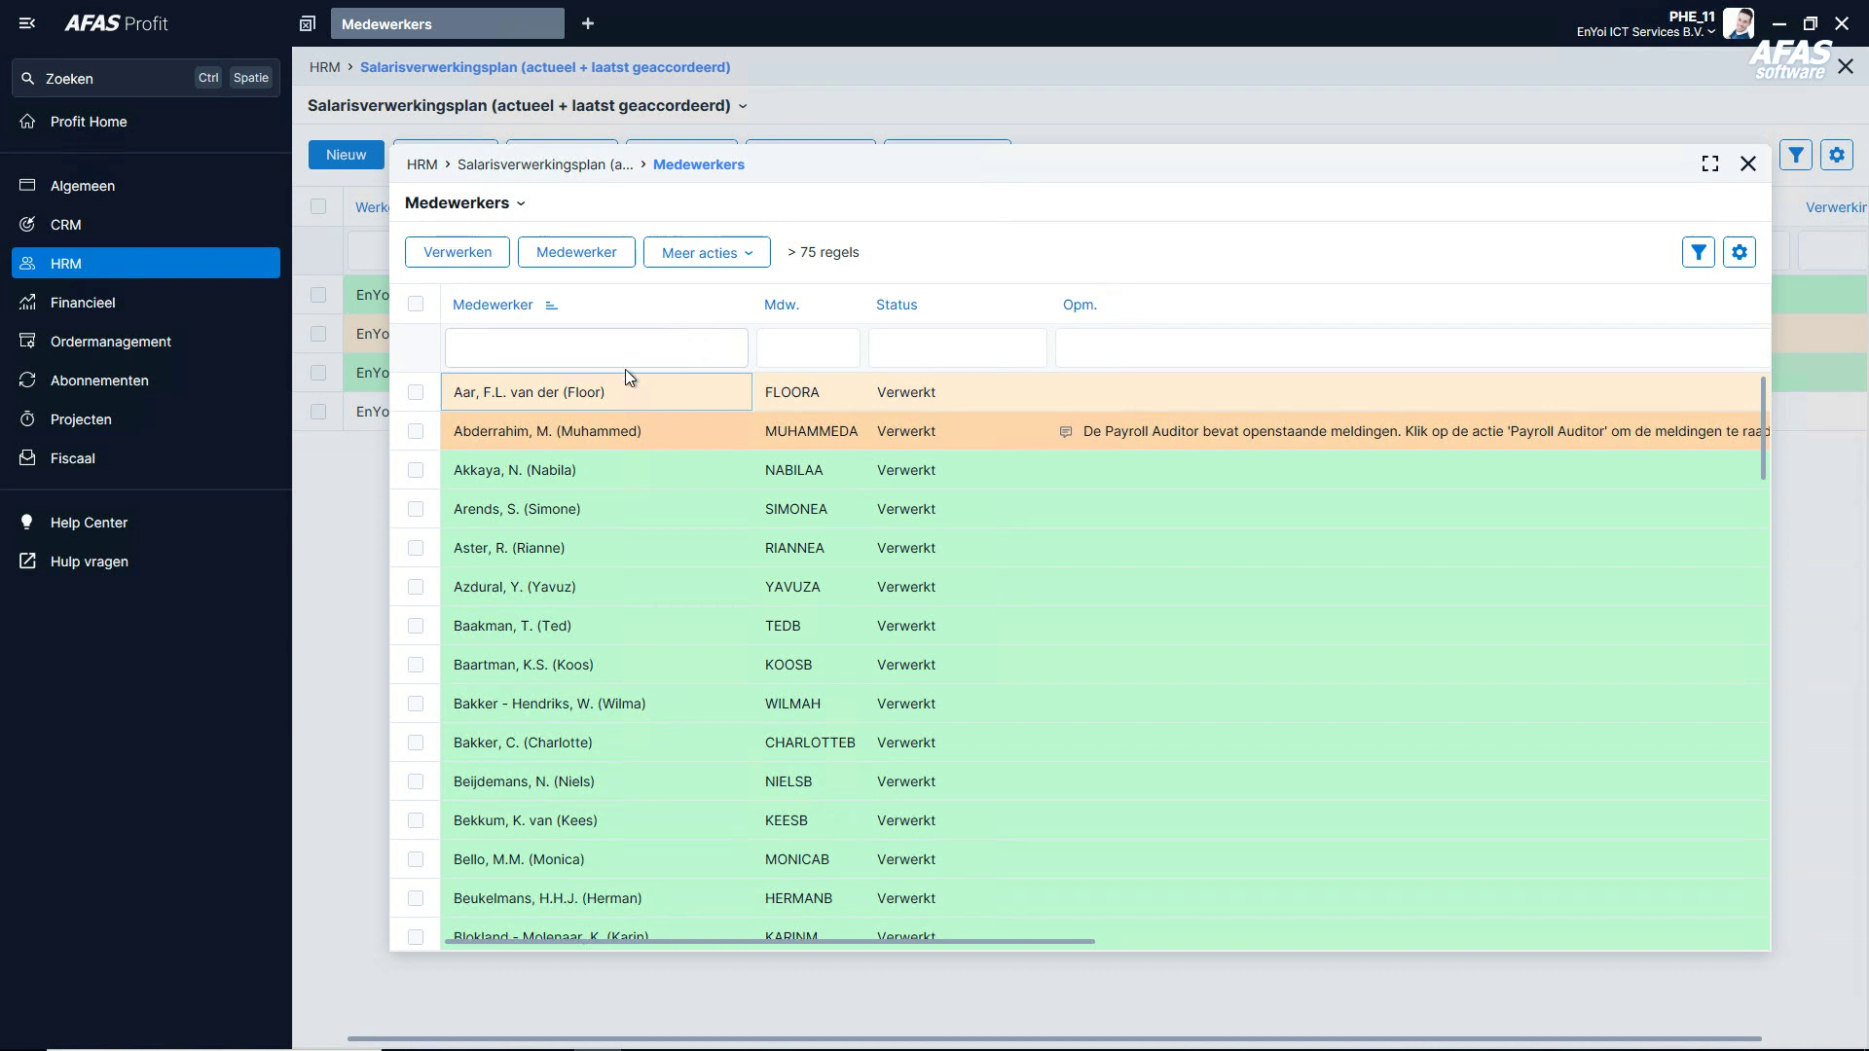
double_click(574, 389)
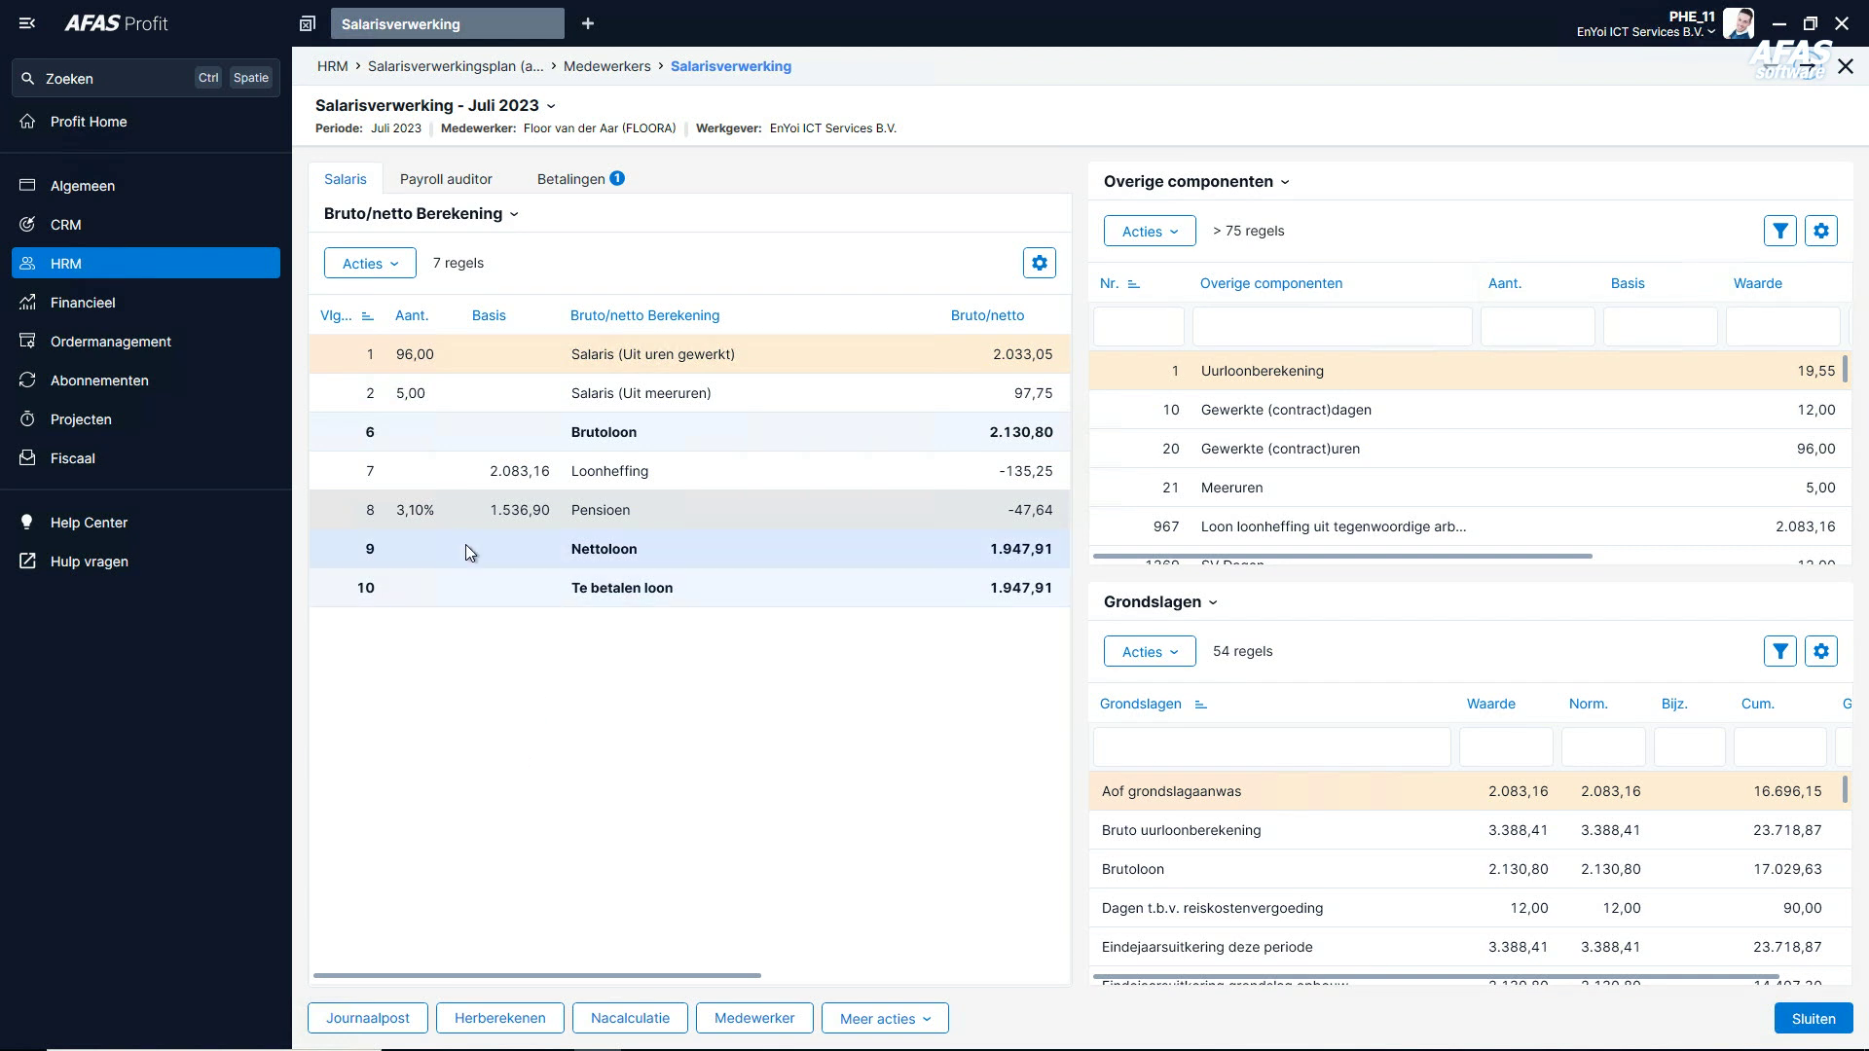
View the Journaalpost of the Salaris (Uit uren gewerkt) line in the gross/net calculation, and close it.
left_click(398, 273)
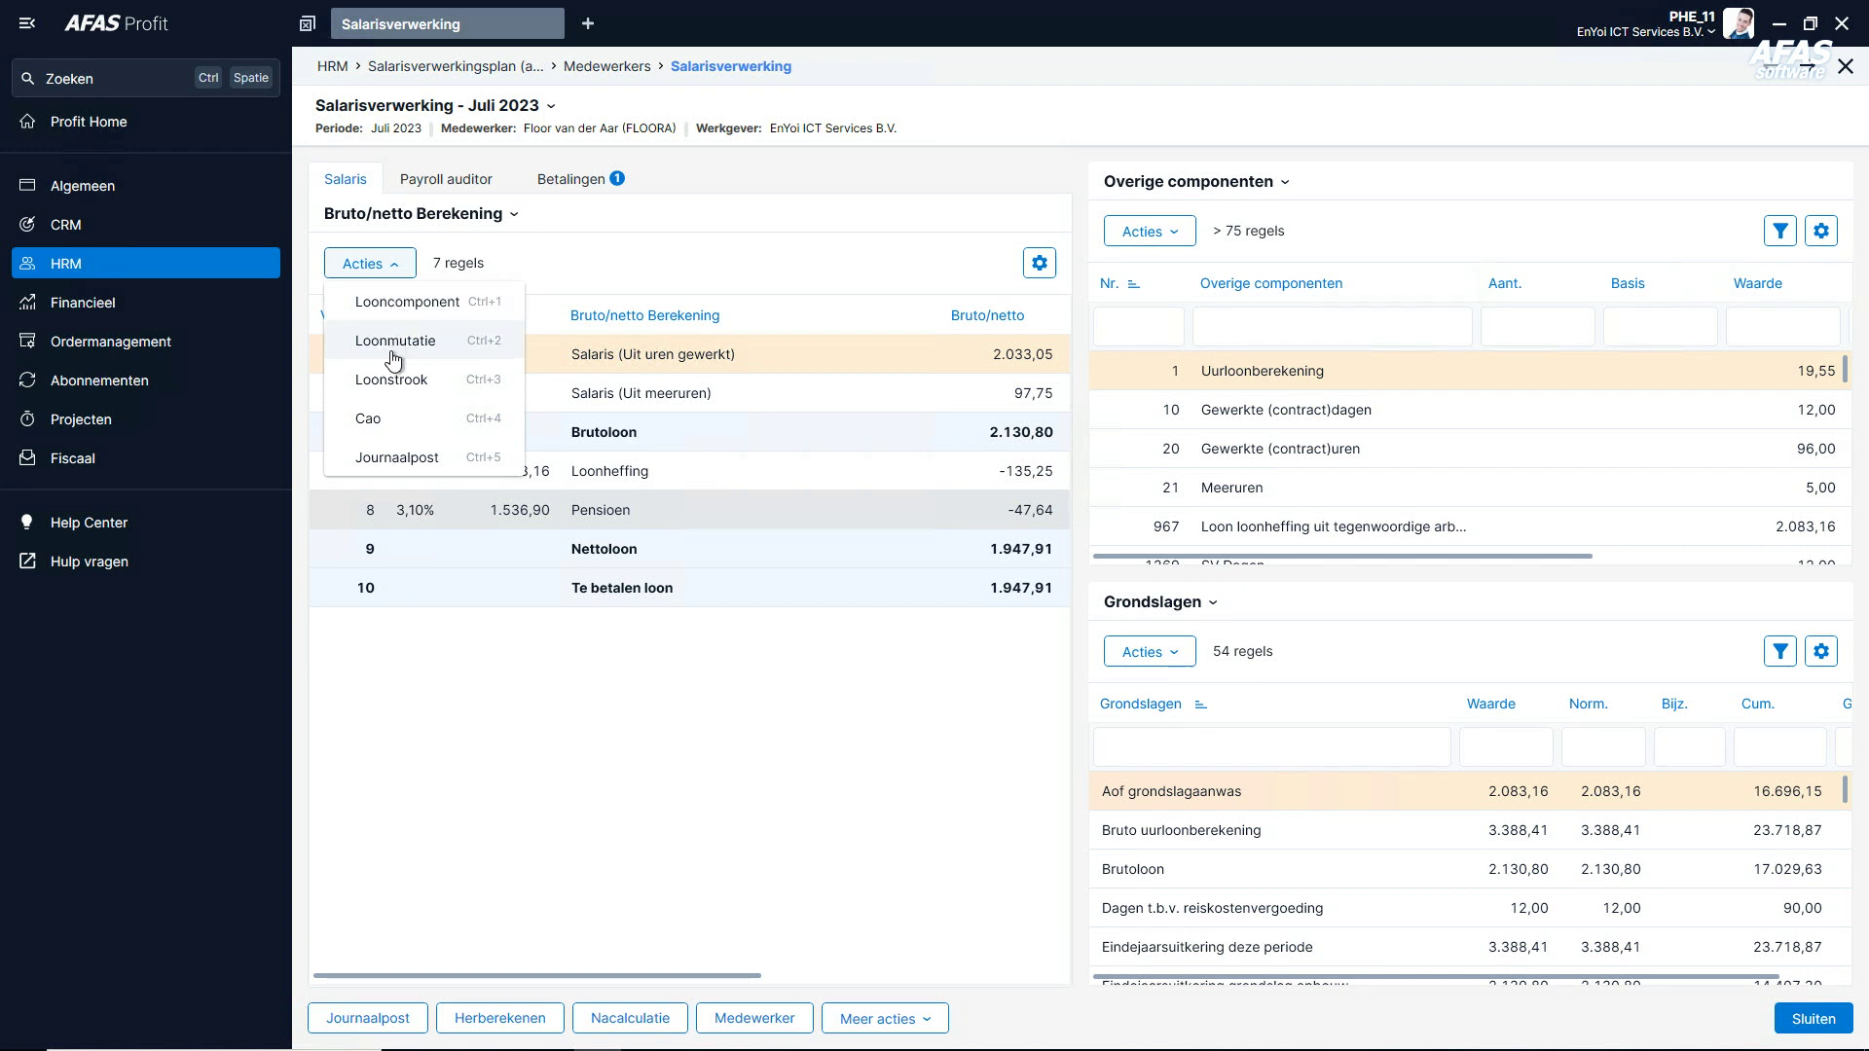
left_click(393, 460)
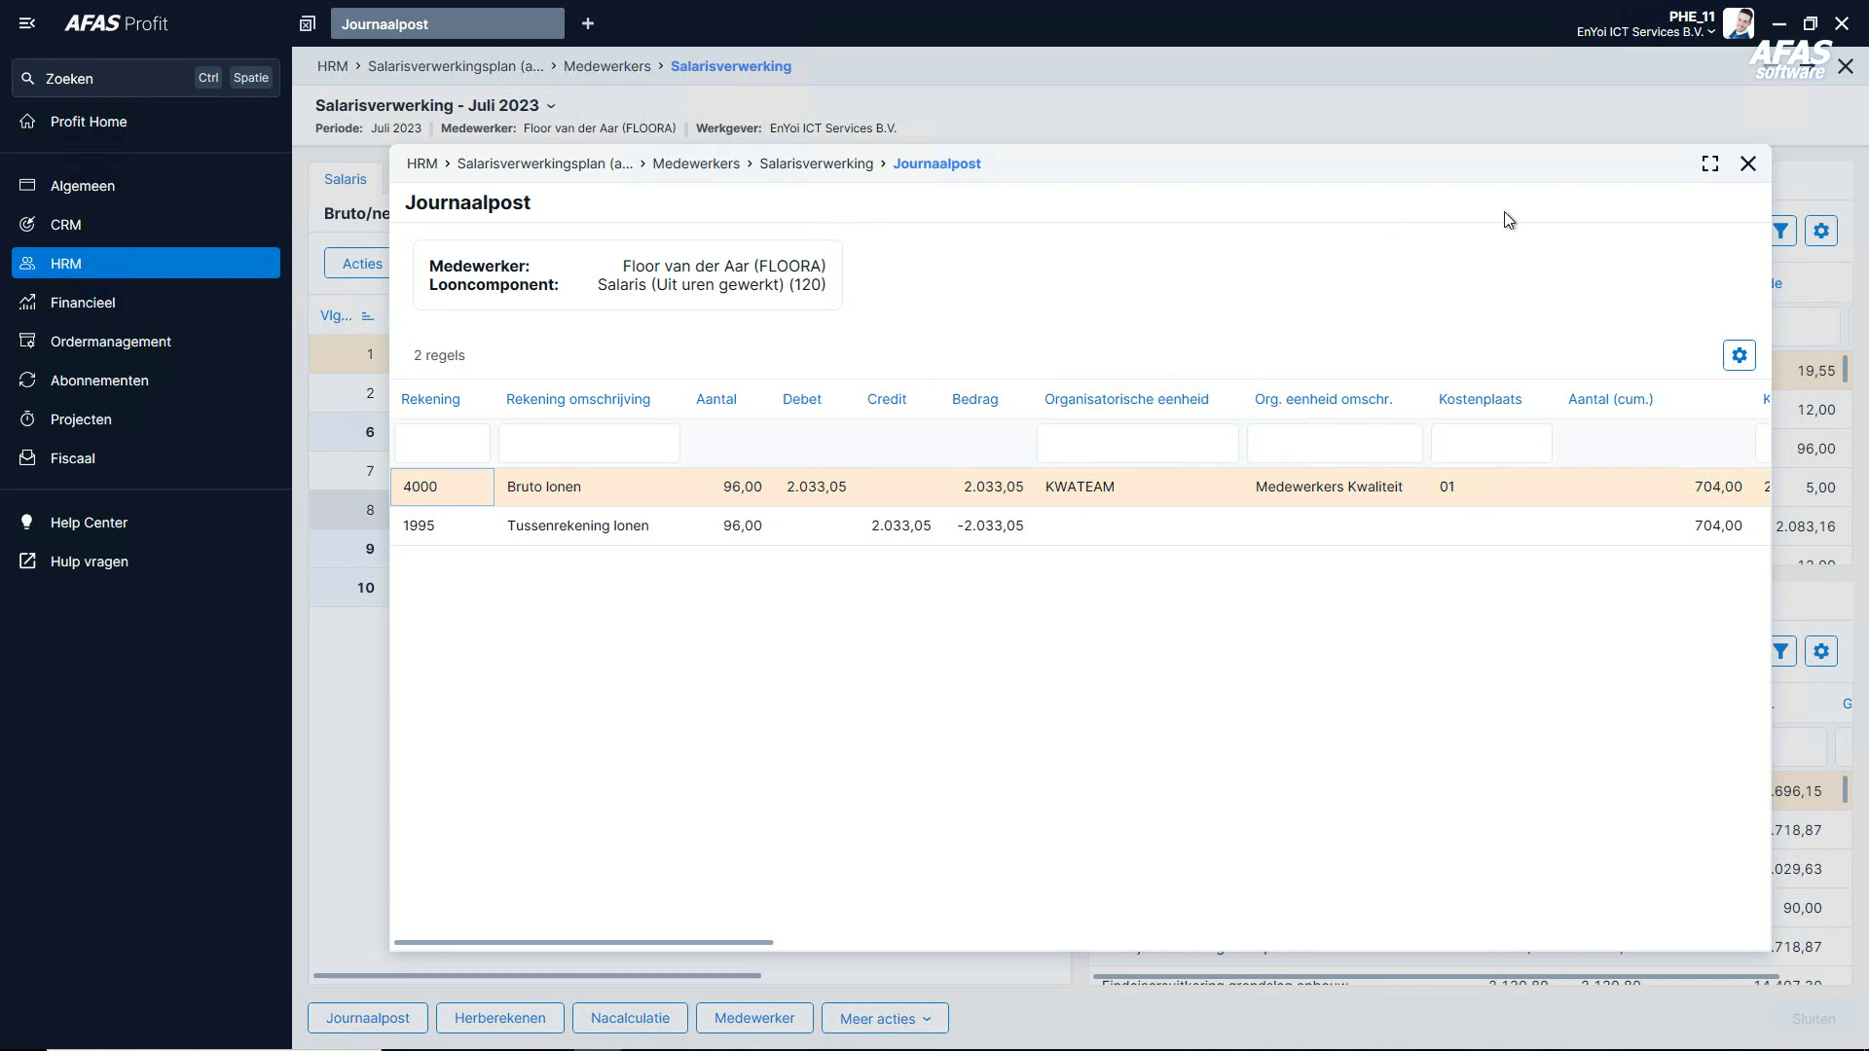
left_click(1748, 165)
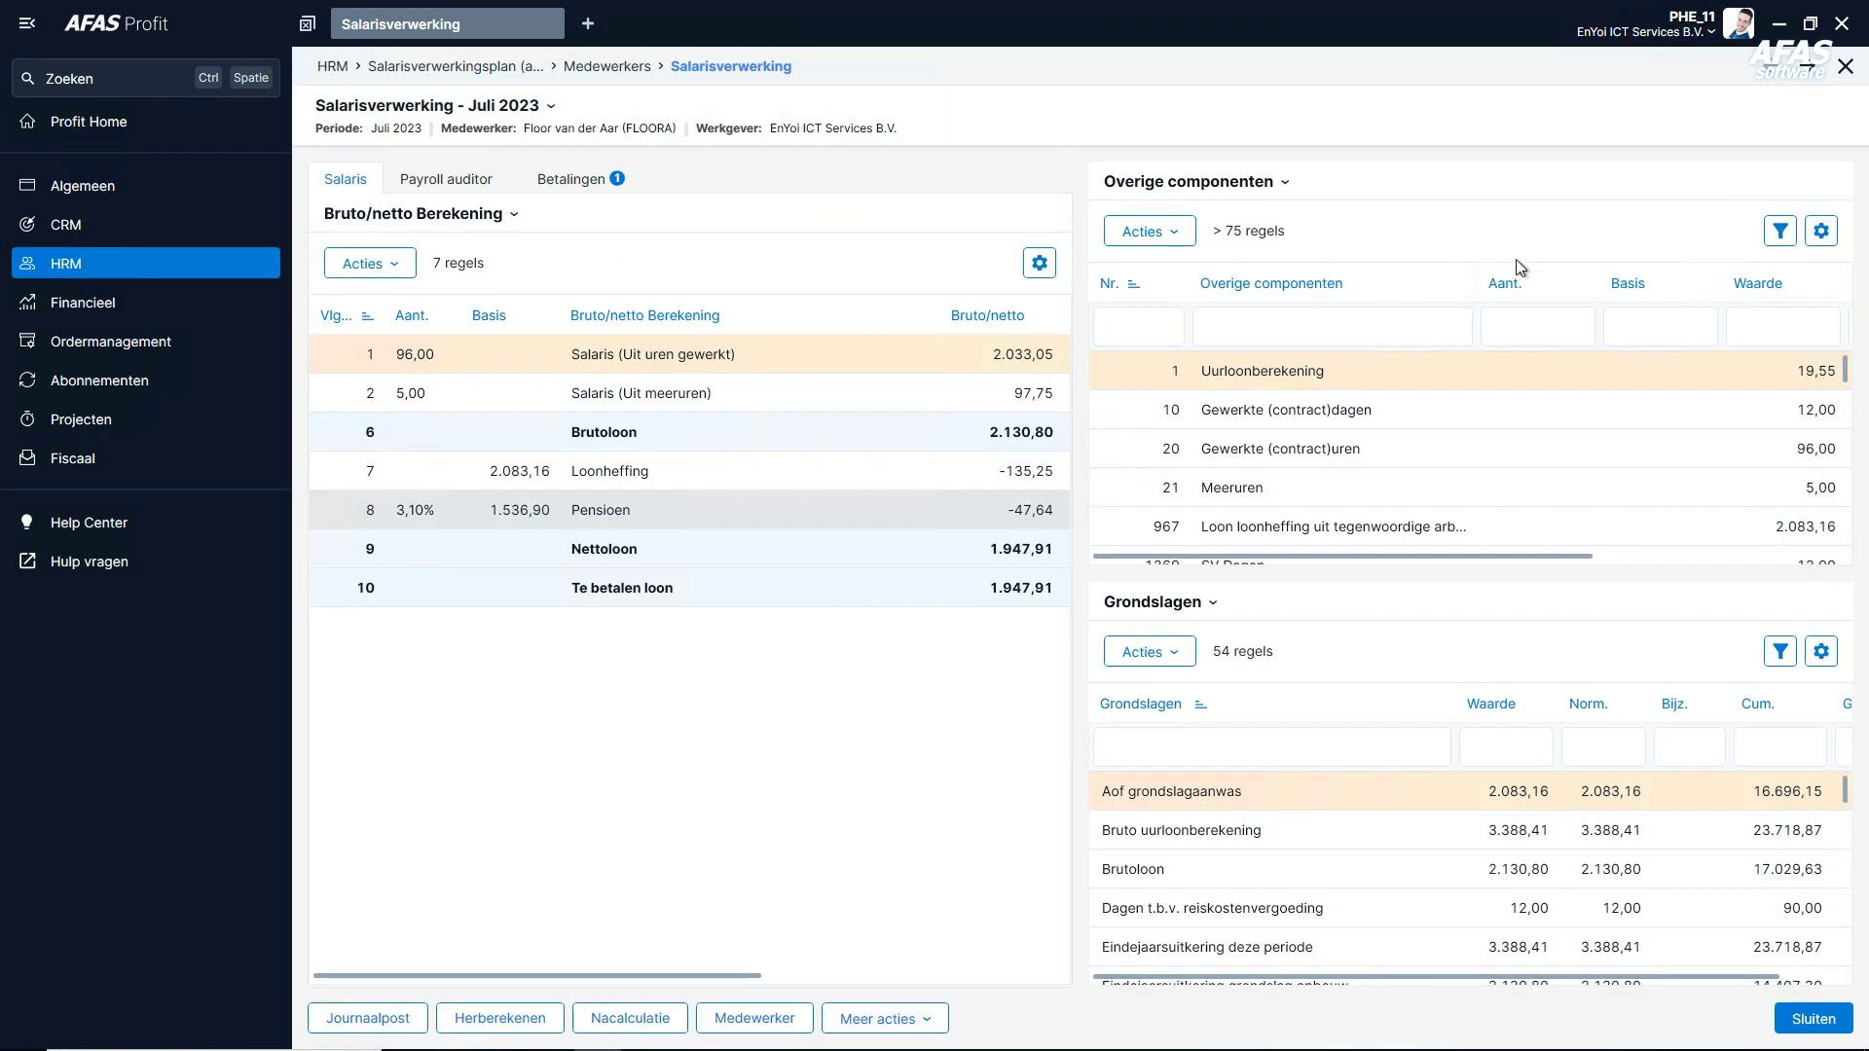
Examine the full-screen calculation specification of Salaris (Uit meeruren), checking its hourly wage, Salaris is netto and Meeruren parameters.
left_click(628, 401)
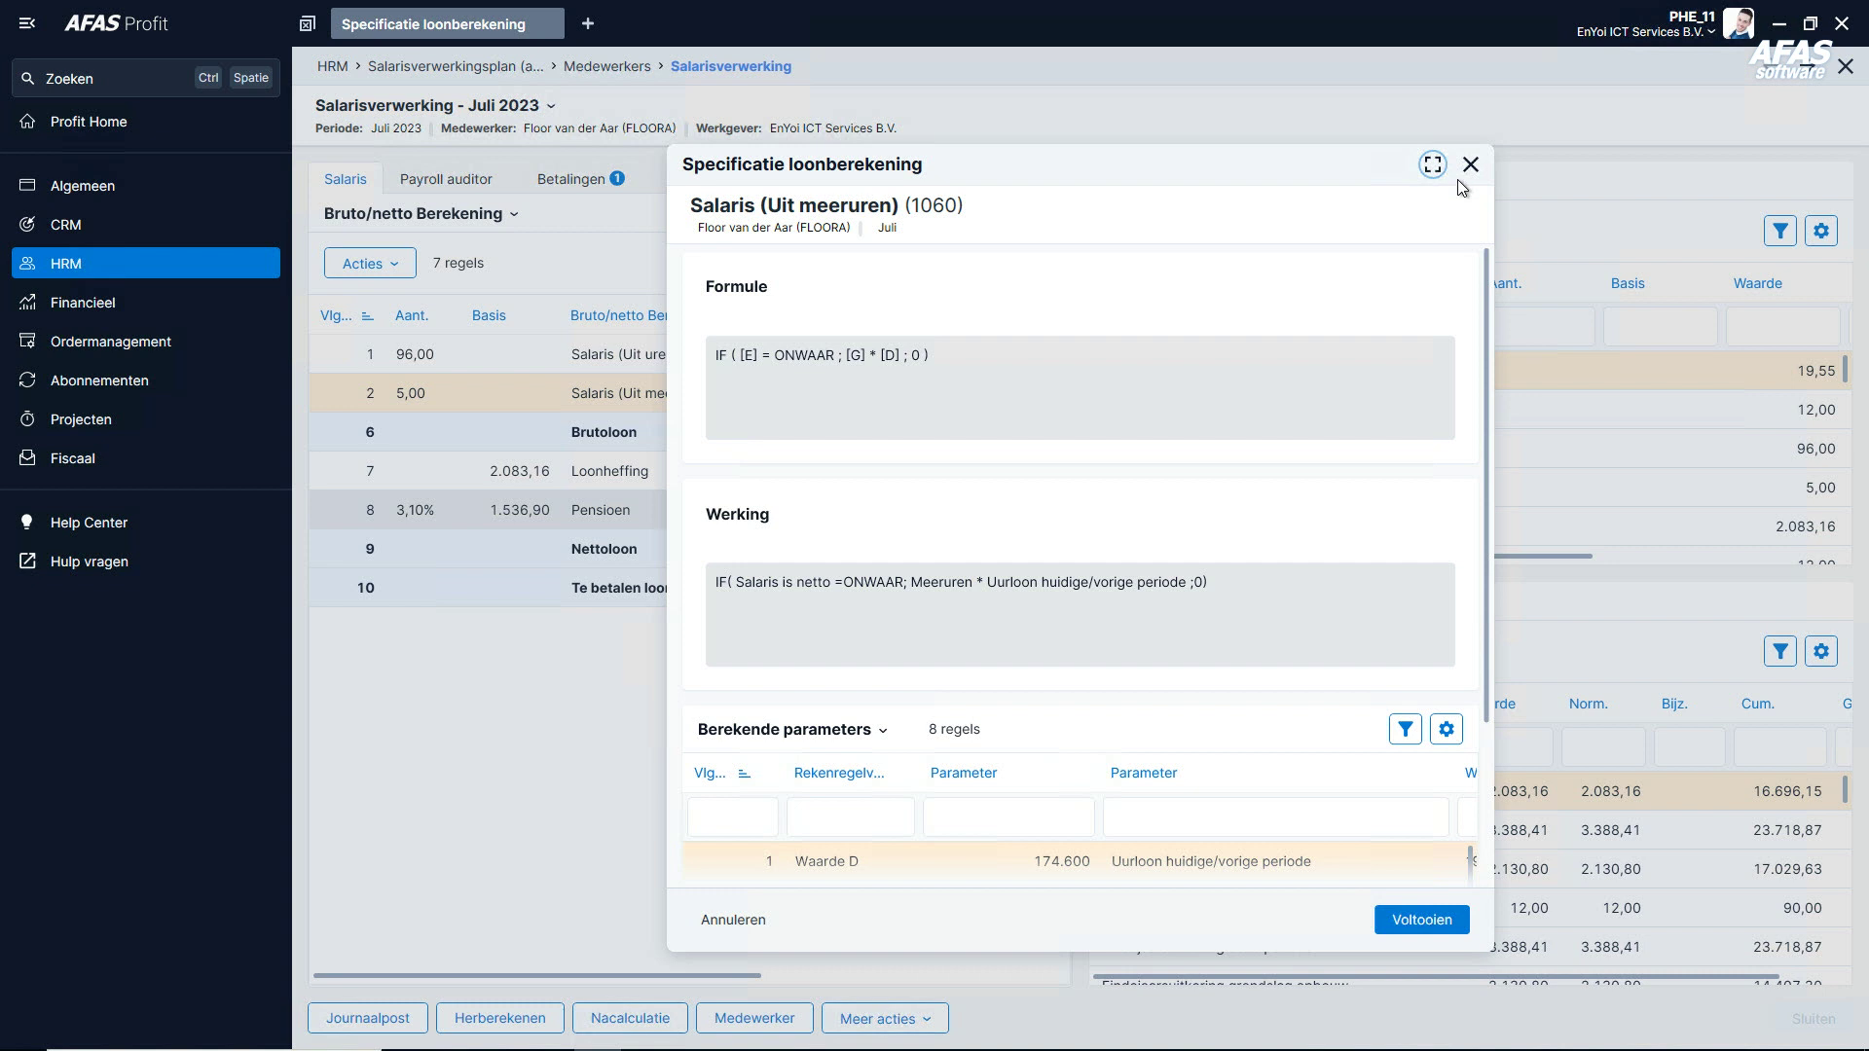
left_click(1432, 165)
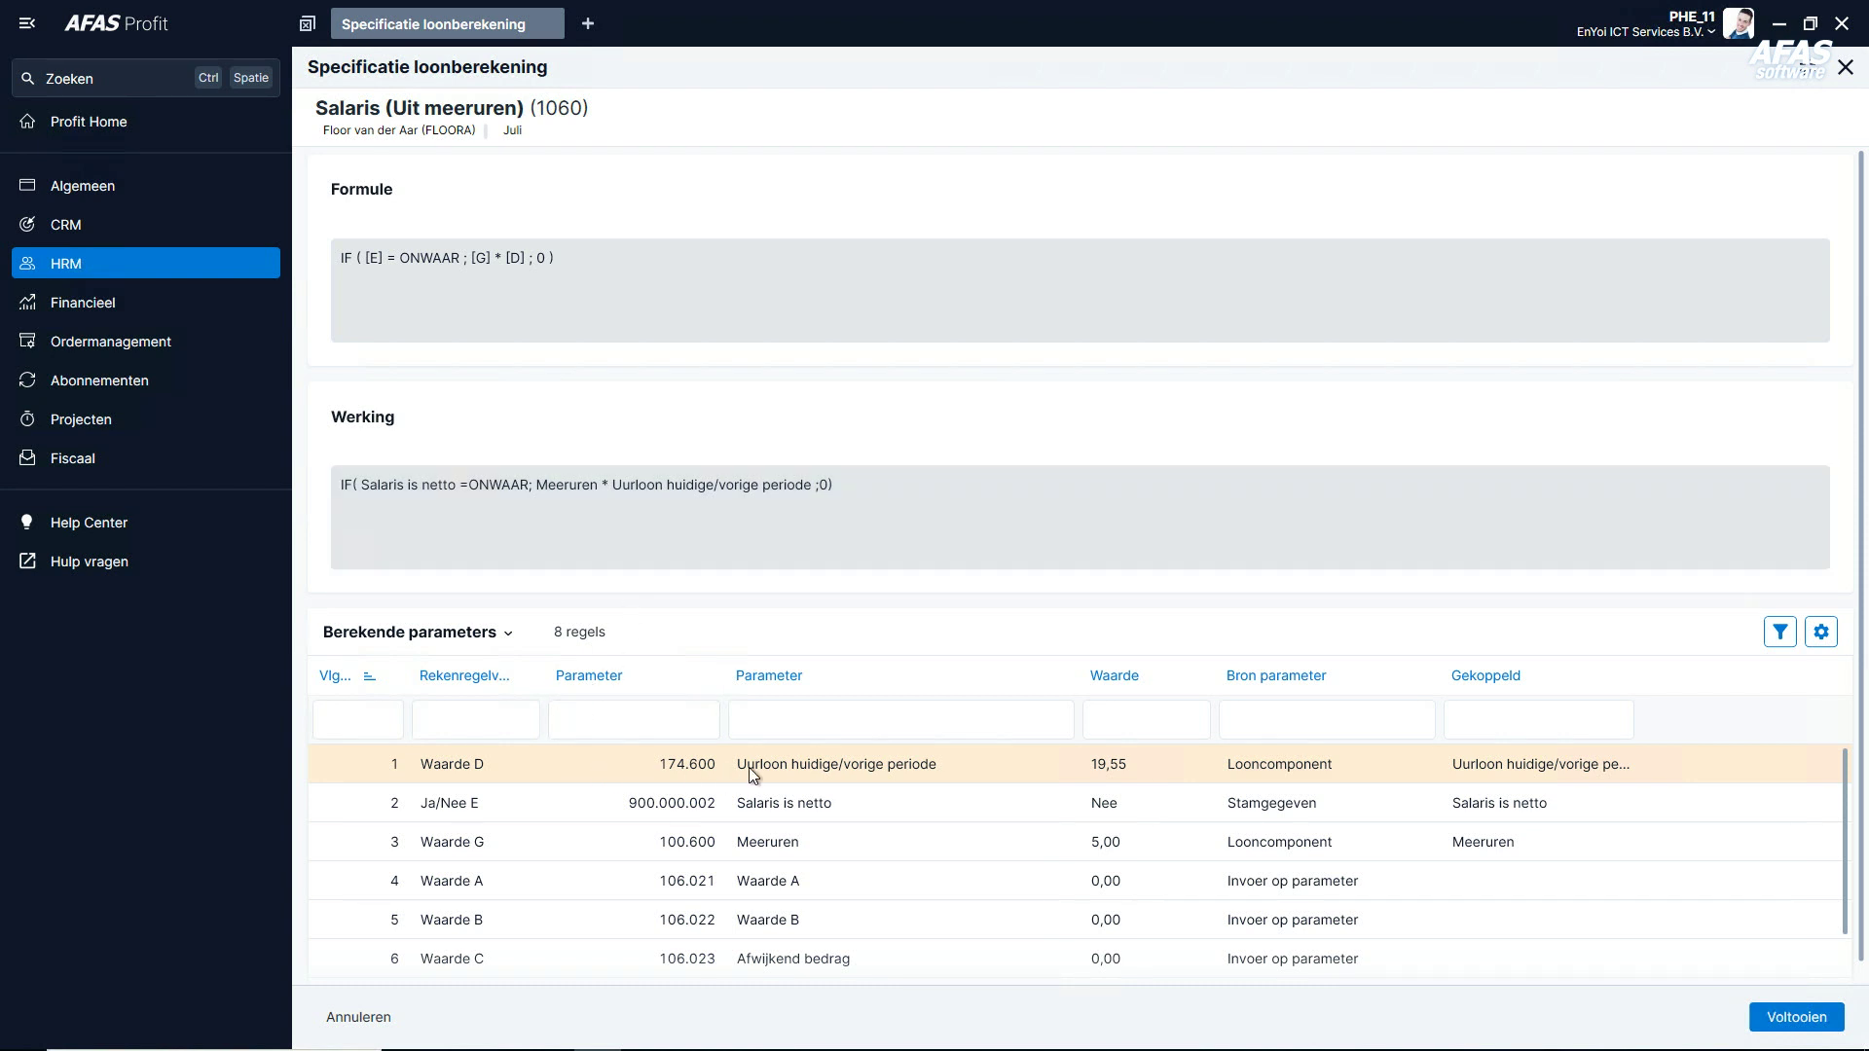
left_click(780, 767)
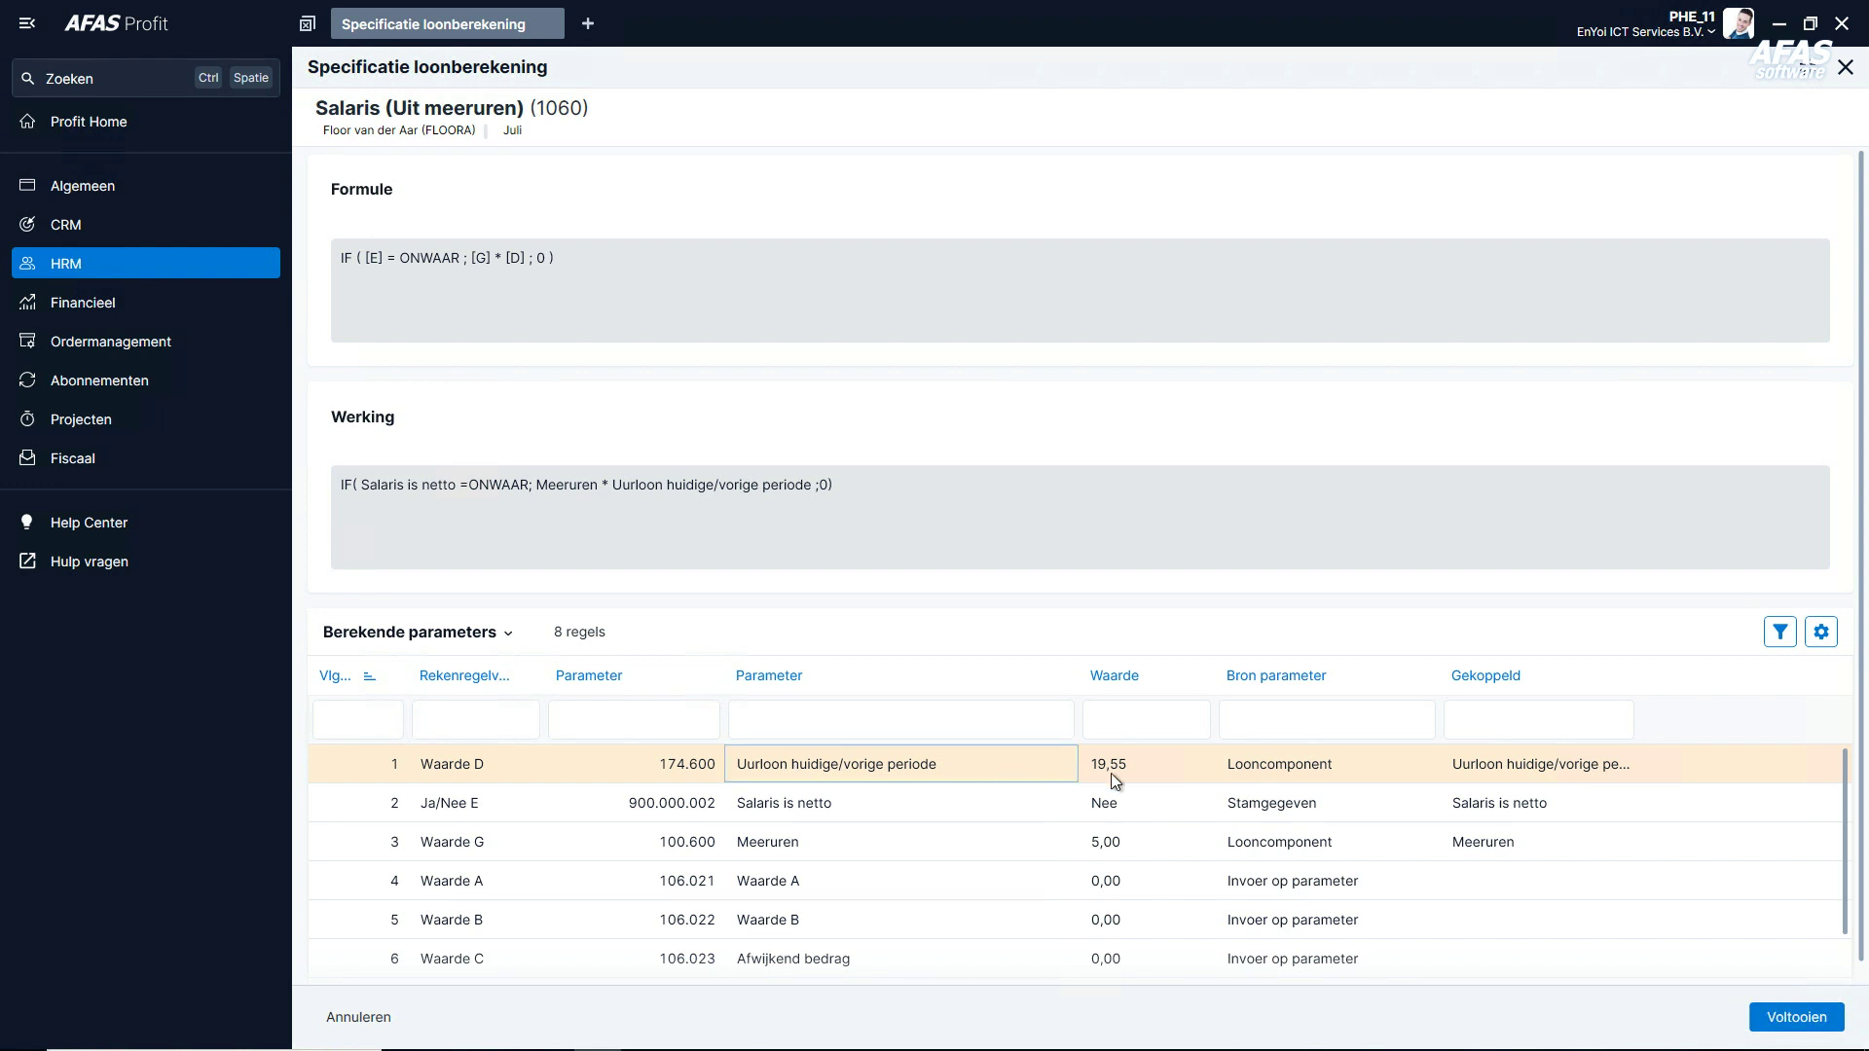
left_click(896, 808)
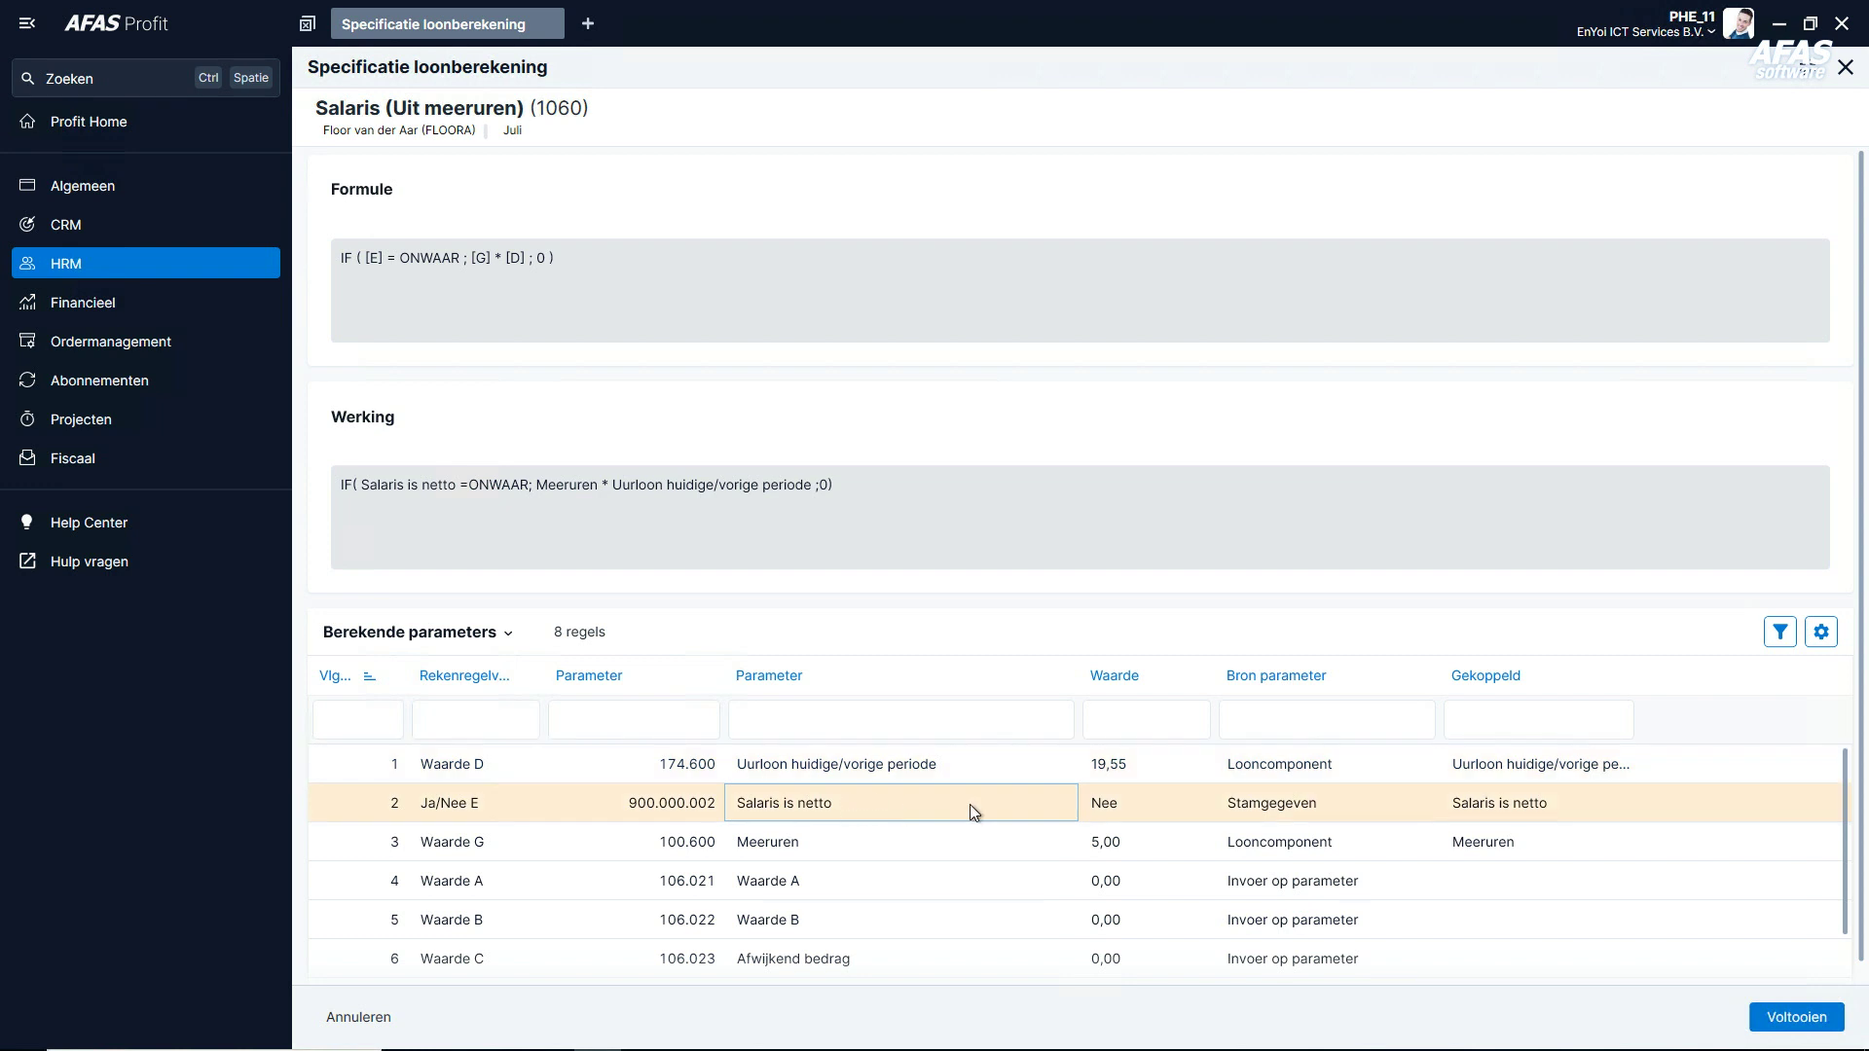
left_click(813, 847)
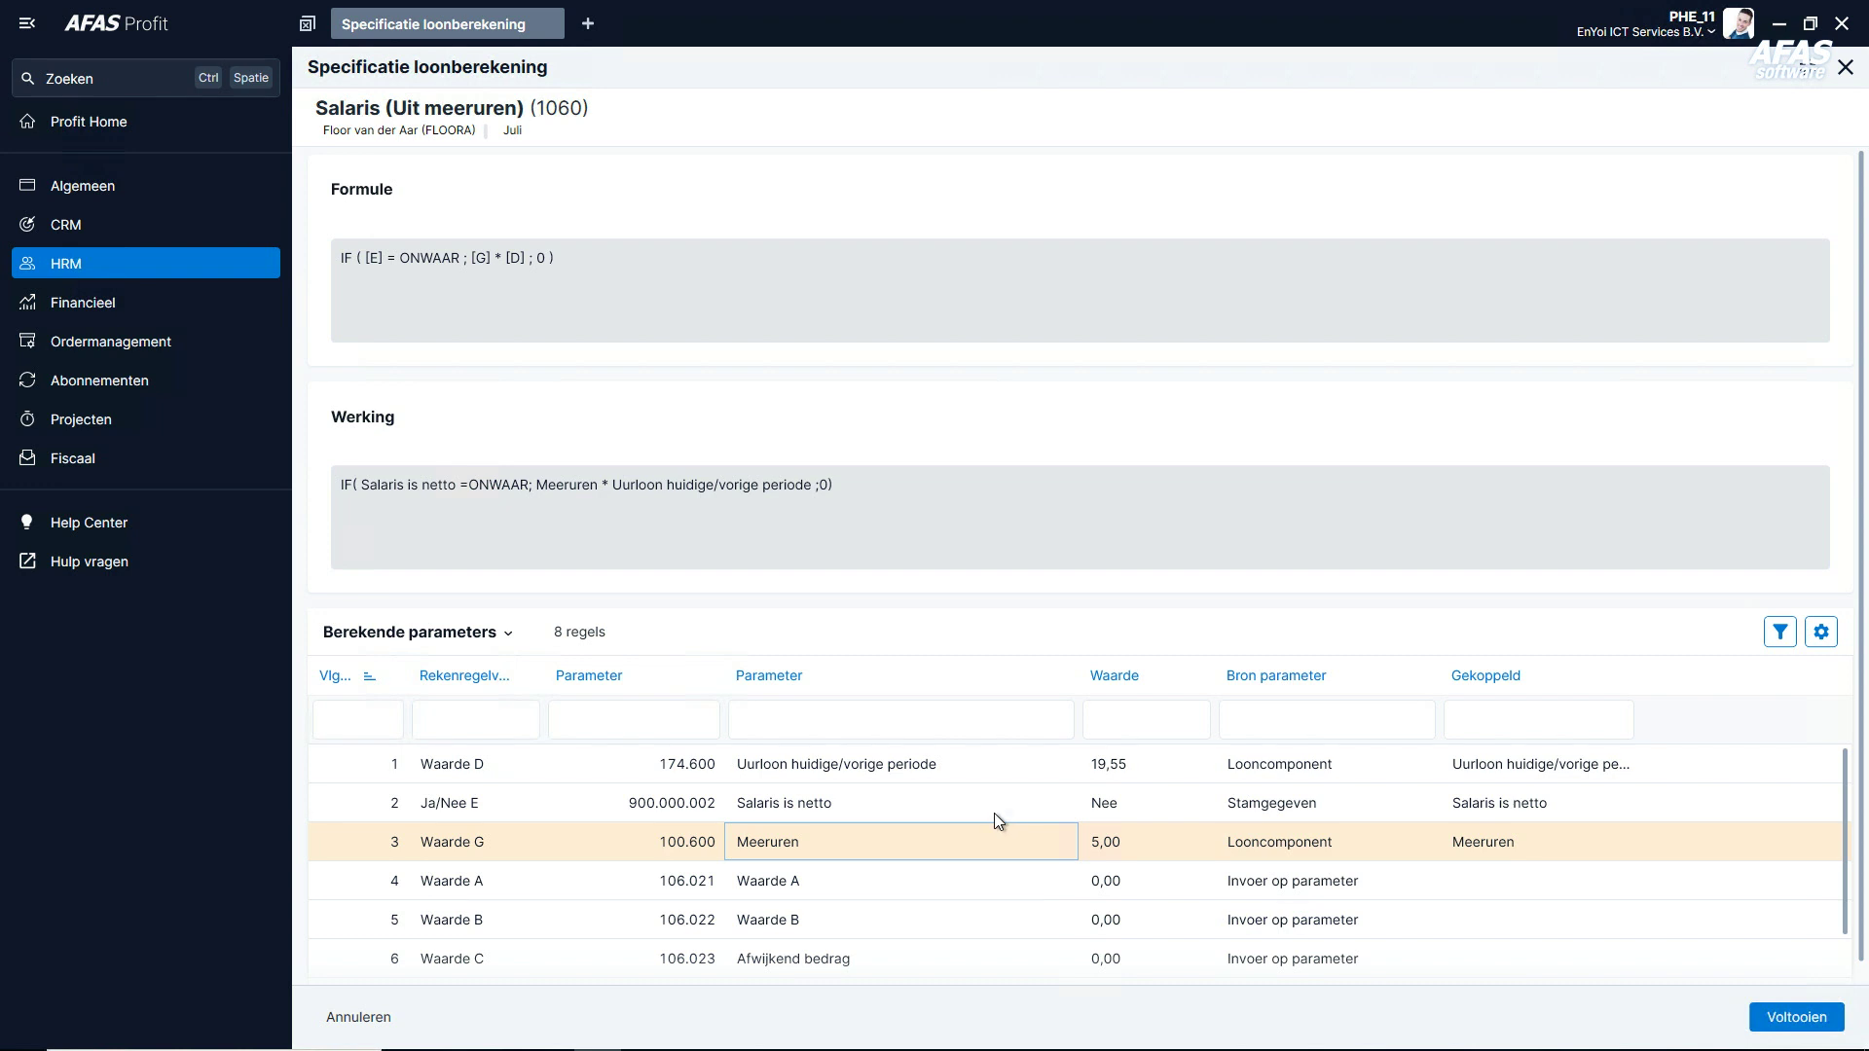
left_click(1776, 1026)
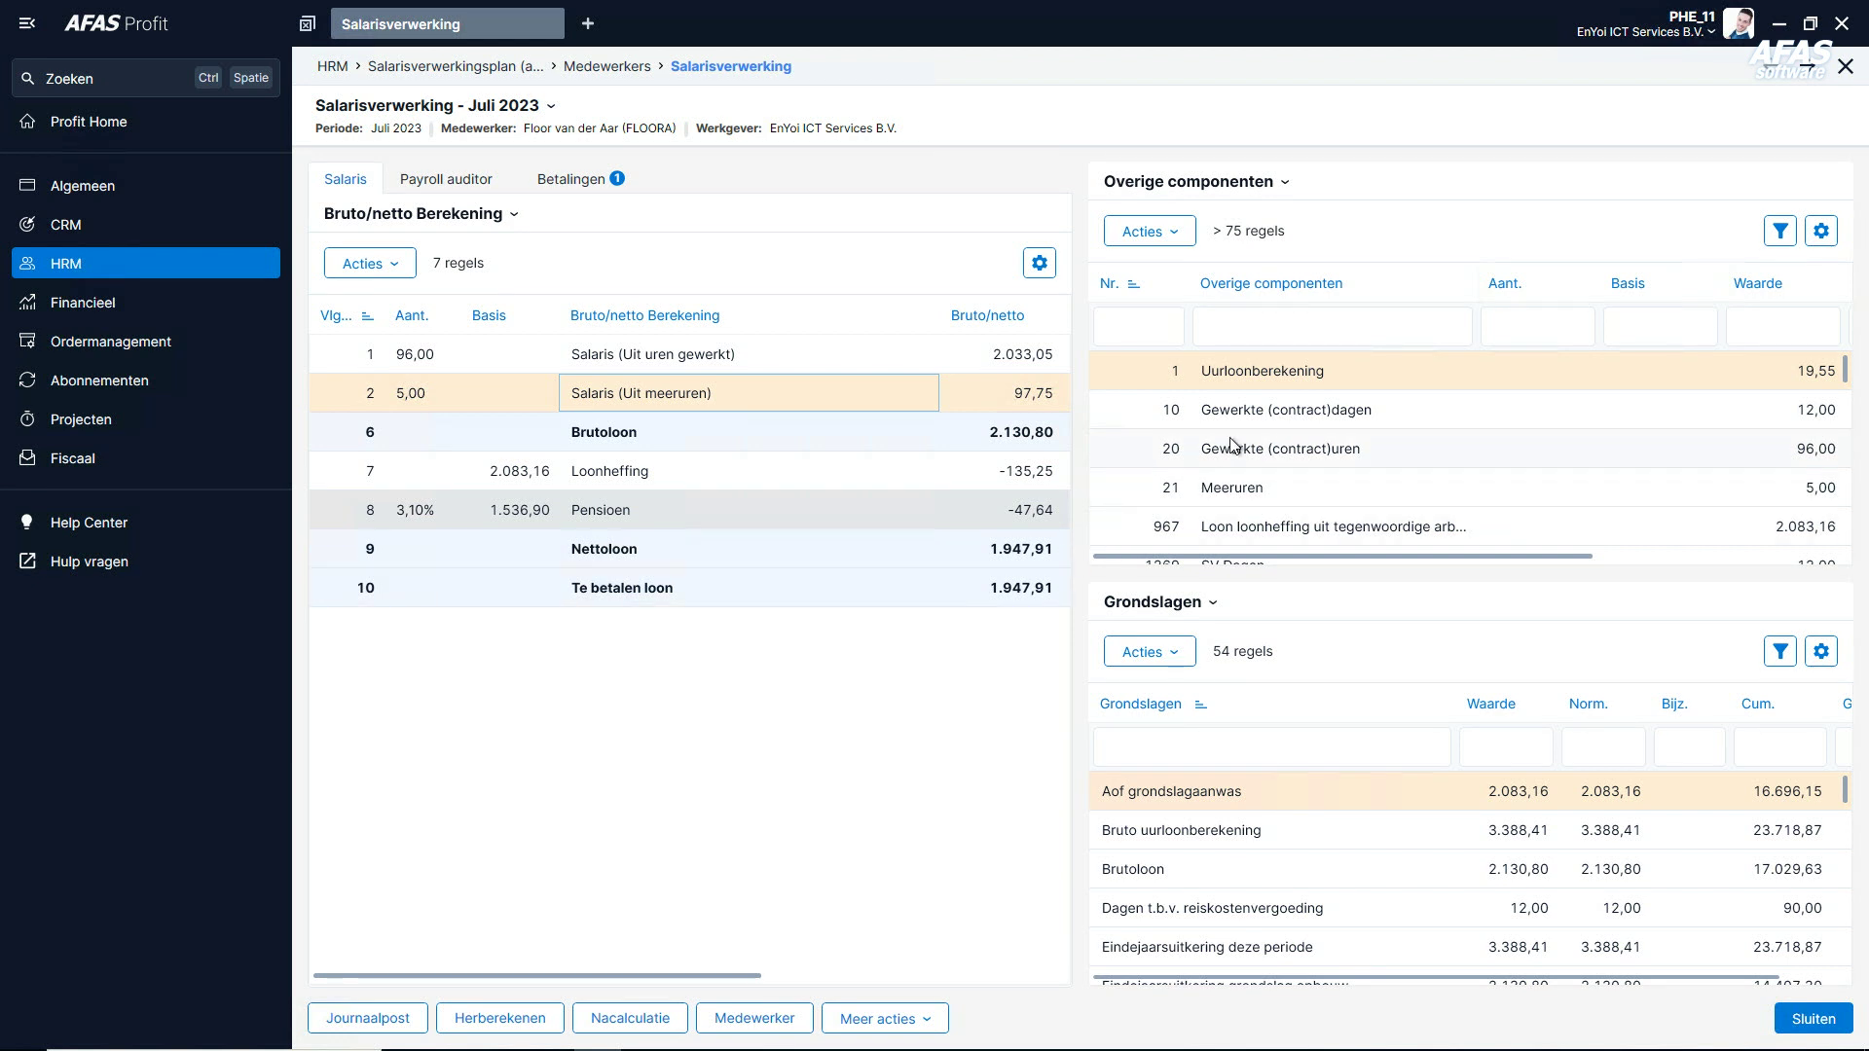
View the Looncomponent properties of Uurloonberekening in Overige componenten and leave them without saving.
left_click(1267, 371)
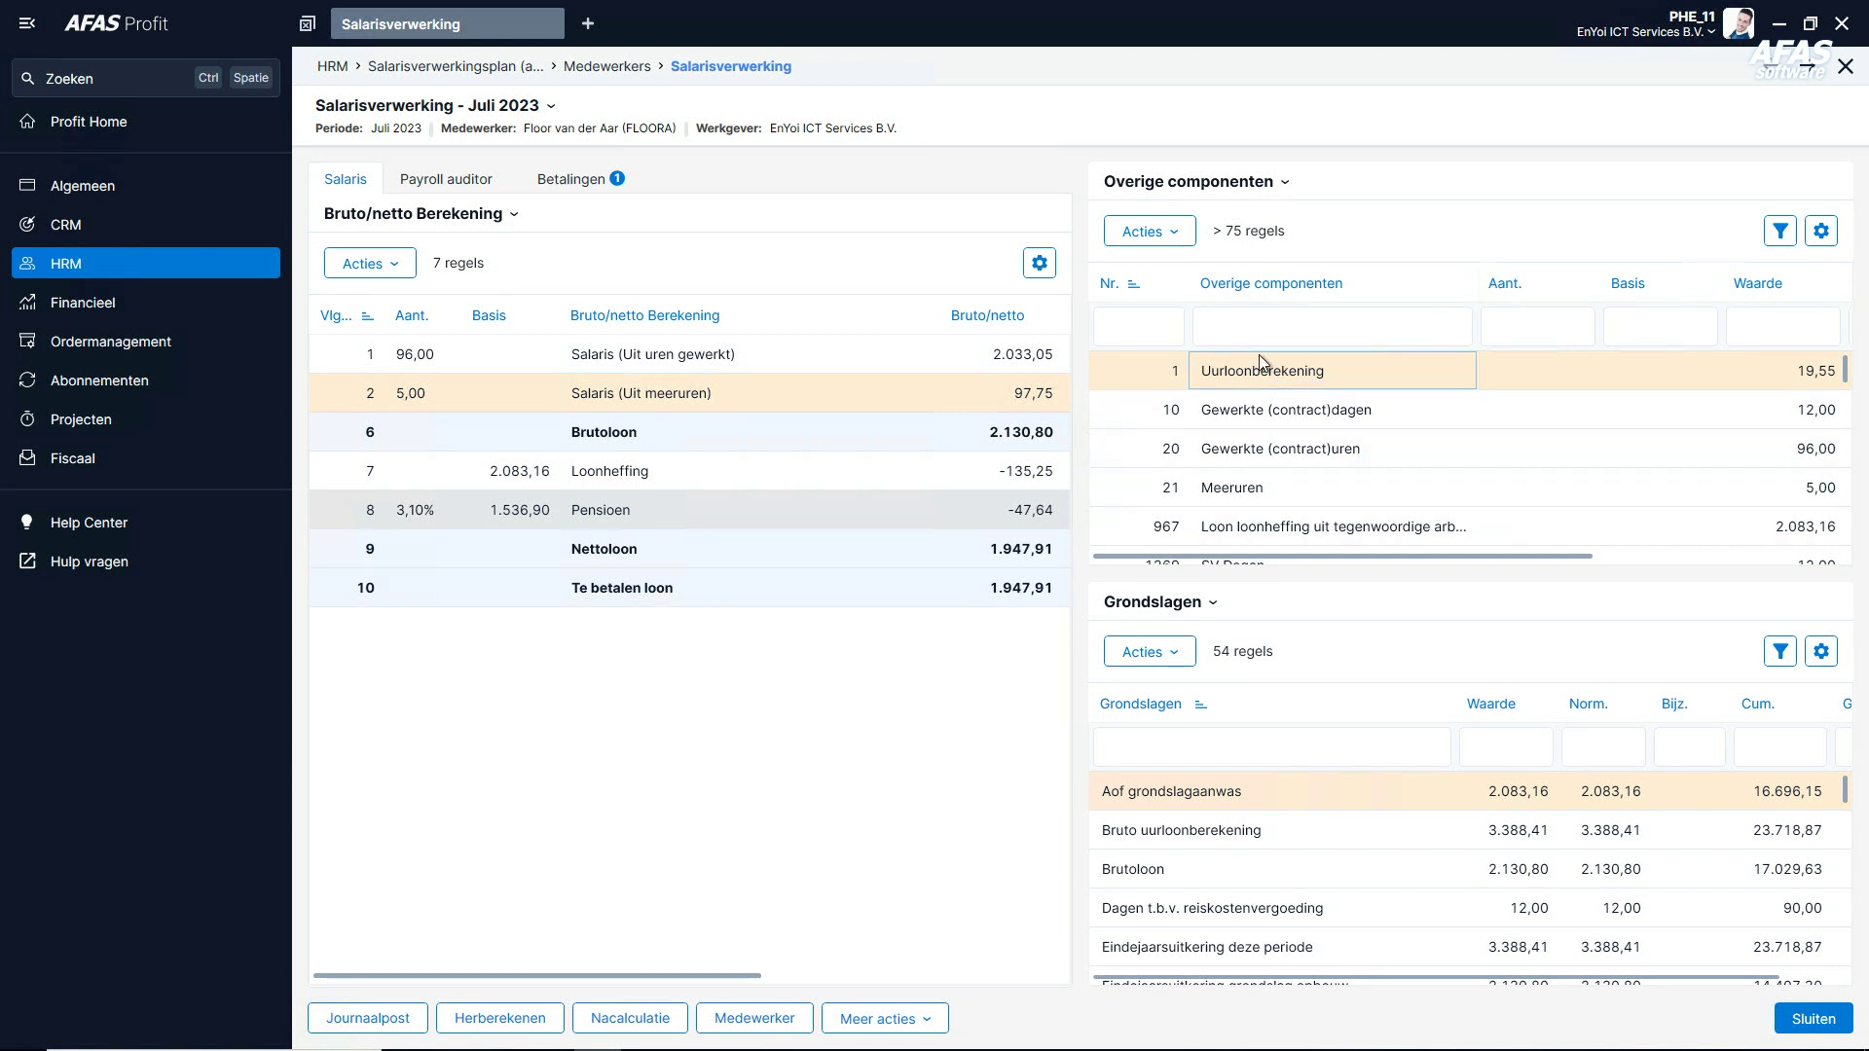
left_click(1182, 232)
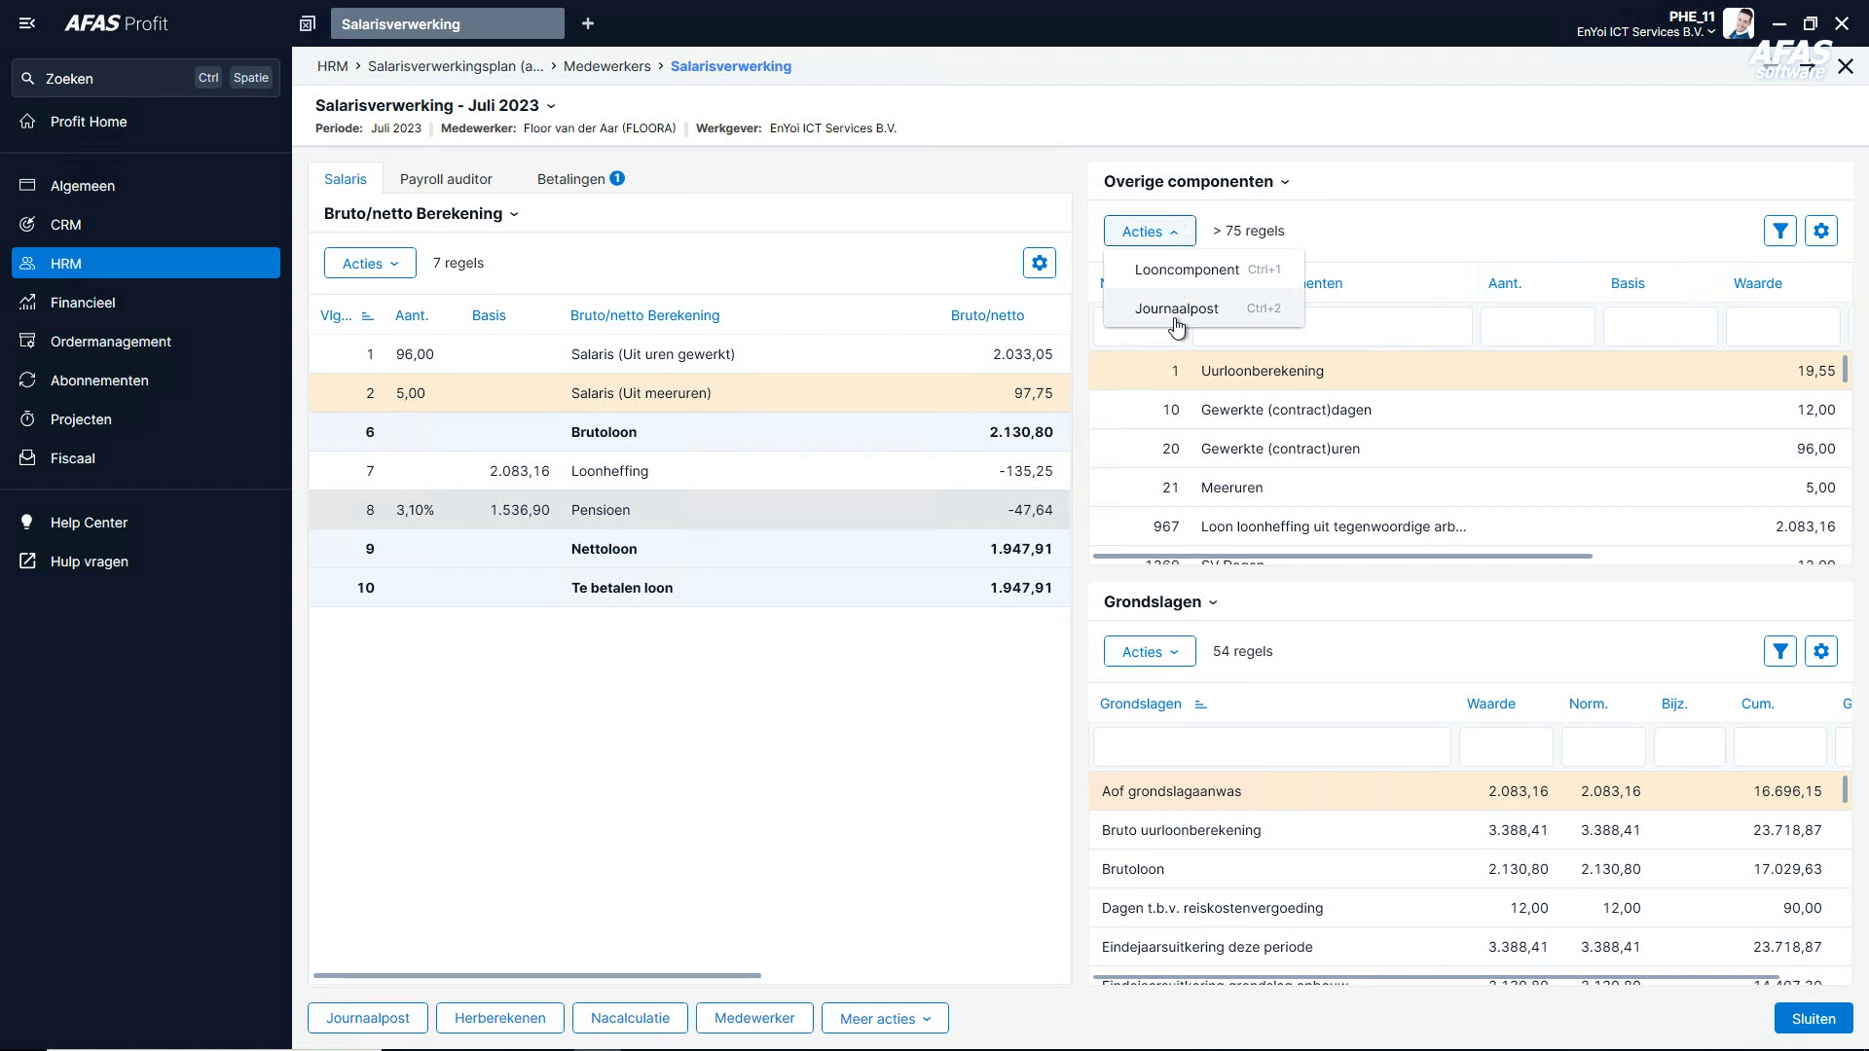
left_click(1167, 272)
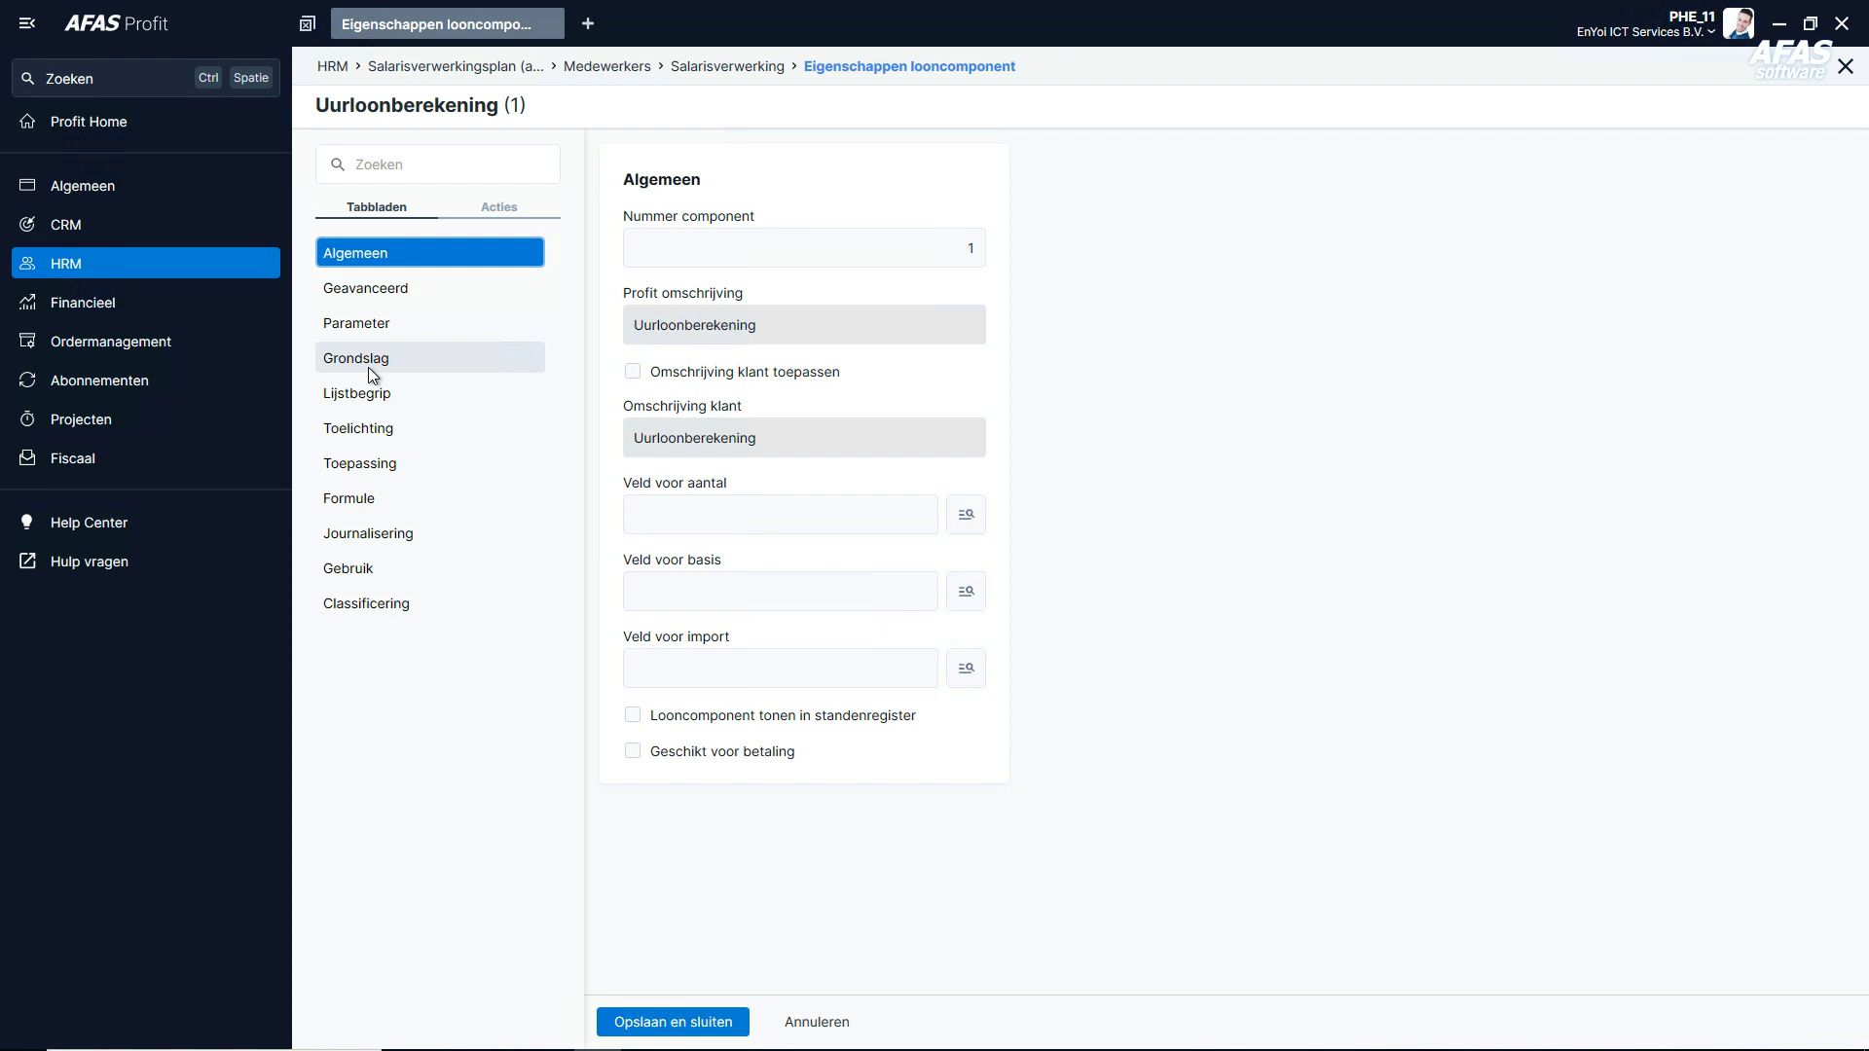
left_click(804, 1026)
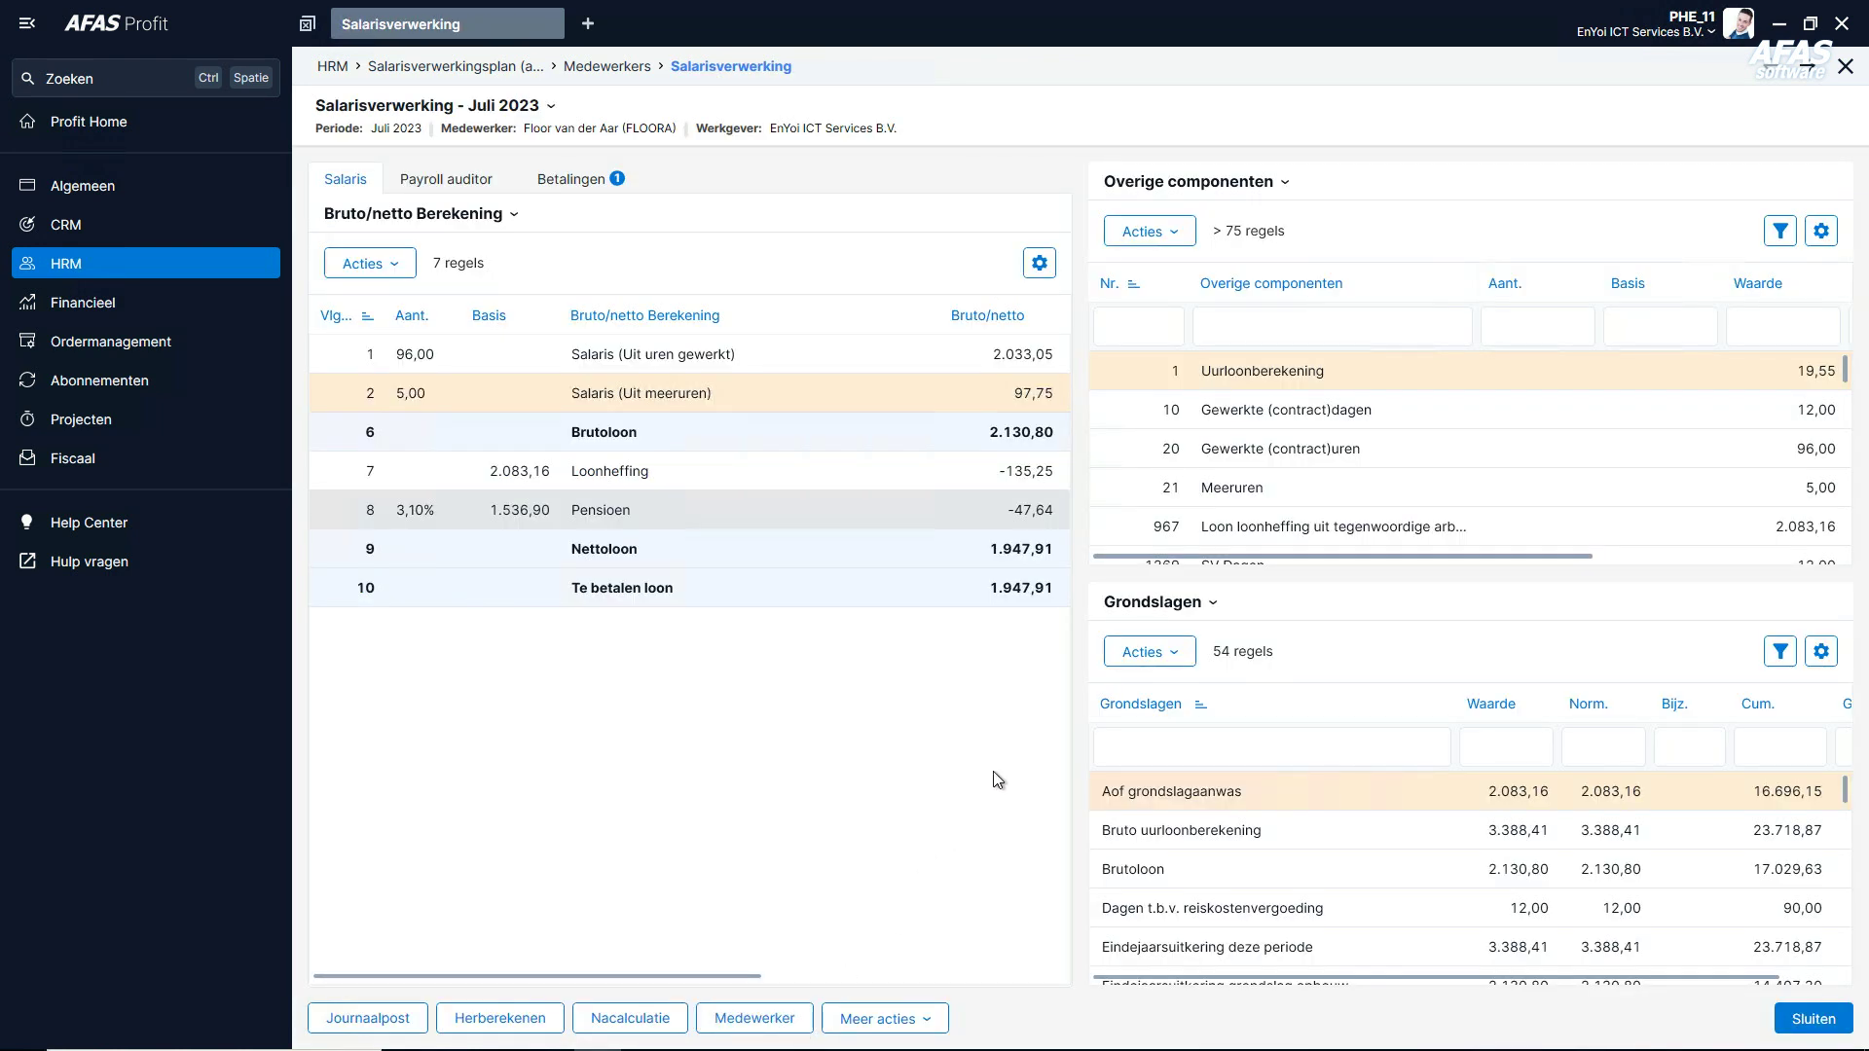
Filter the Grondslagen list on "kosten".
left_click(1133, 751)
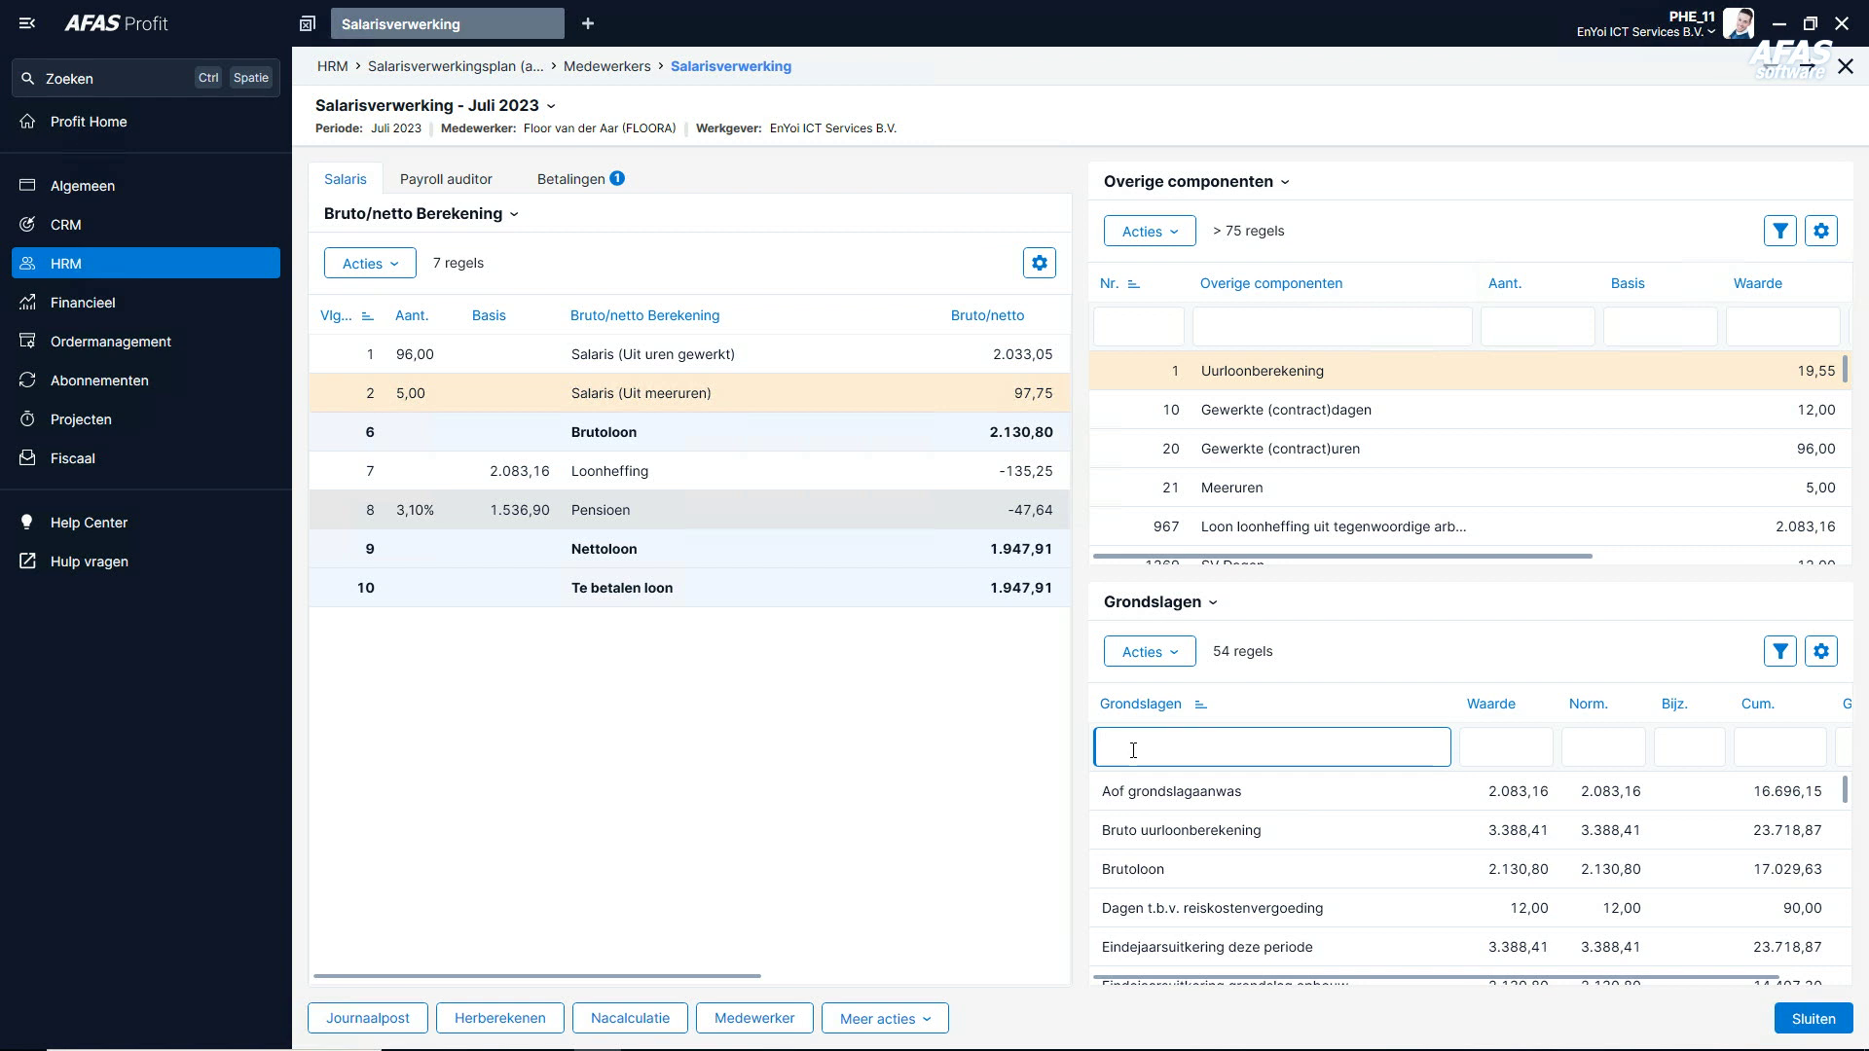
left_click(1177, 655)
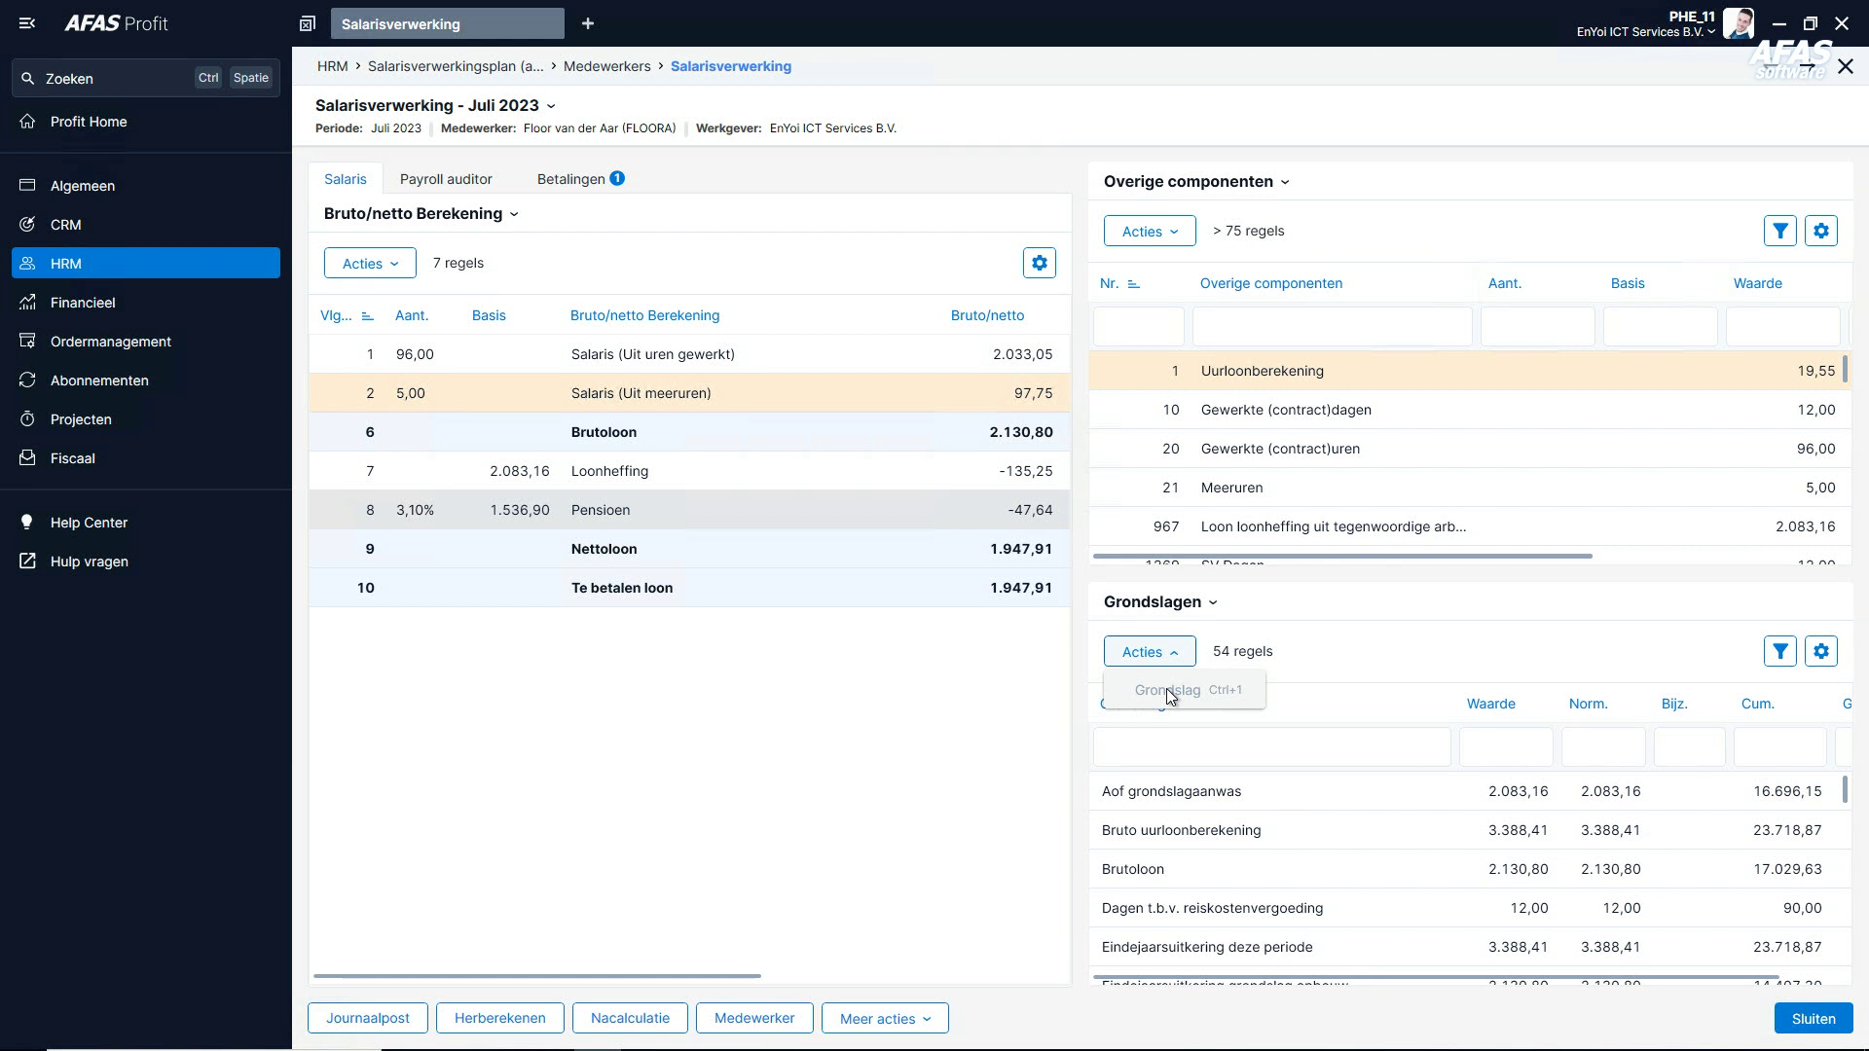
left_click(1166, 748)
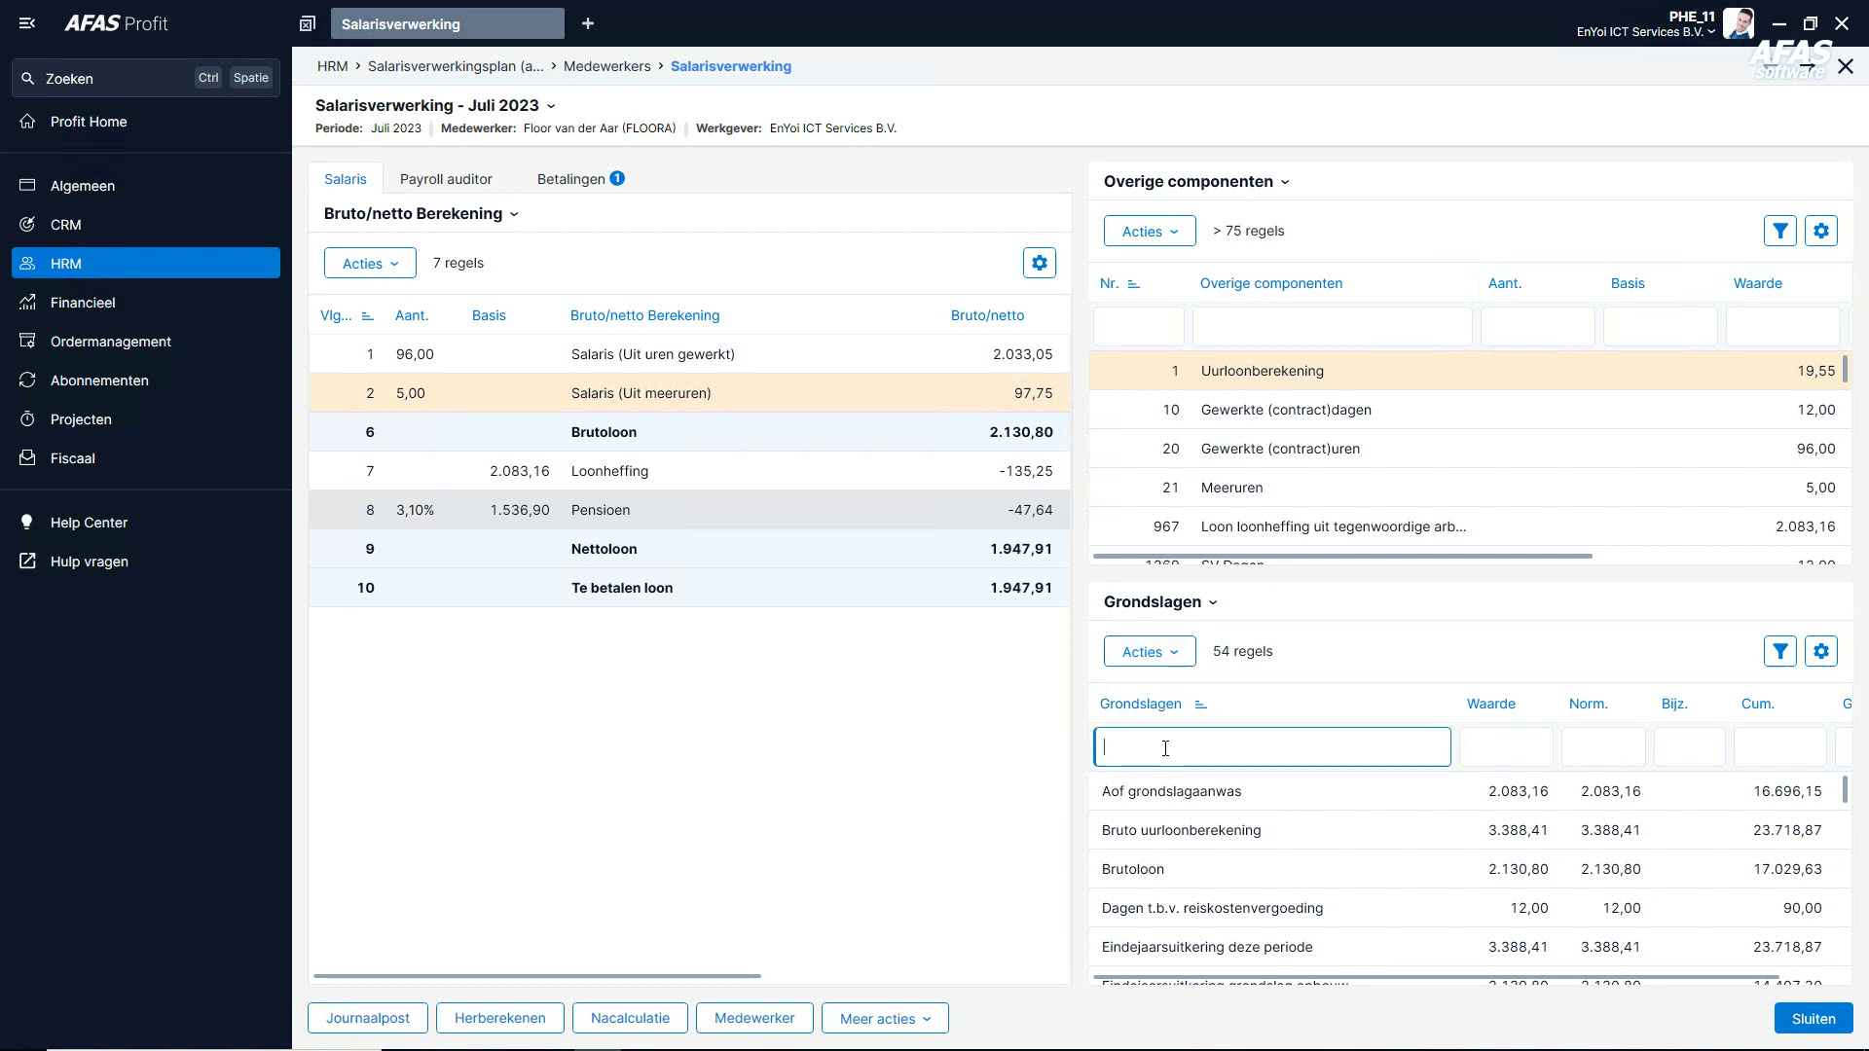
type("koste")
key("Return")
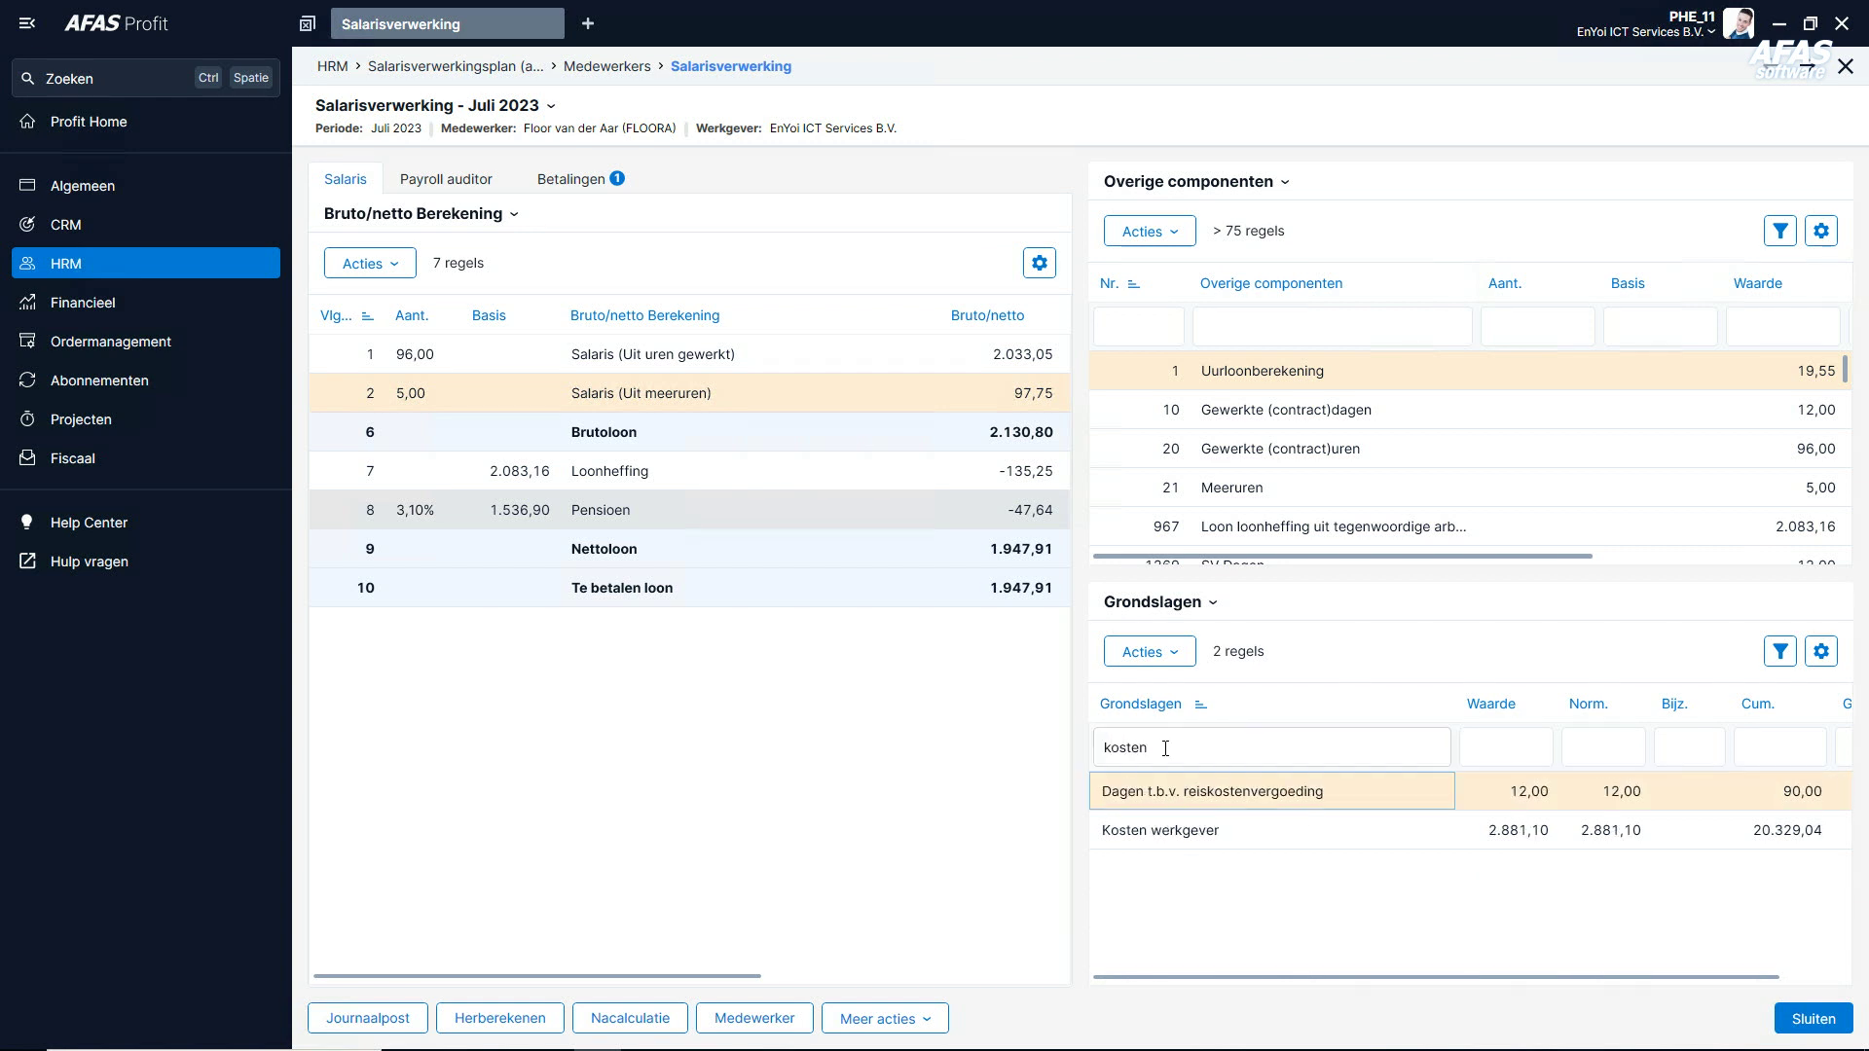
Review the Grondslag specificatie of Kosten werkgever and close it.
left_click(1149, 835)
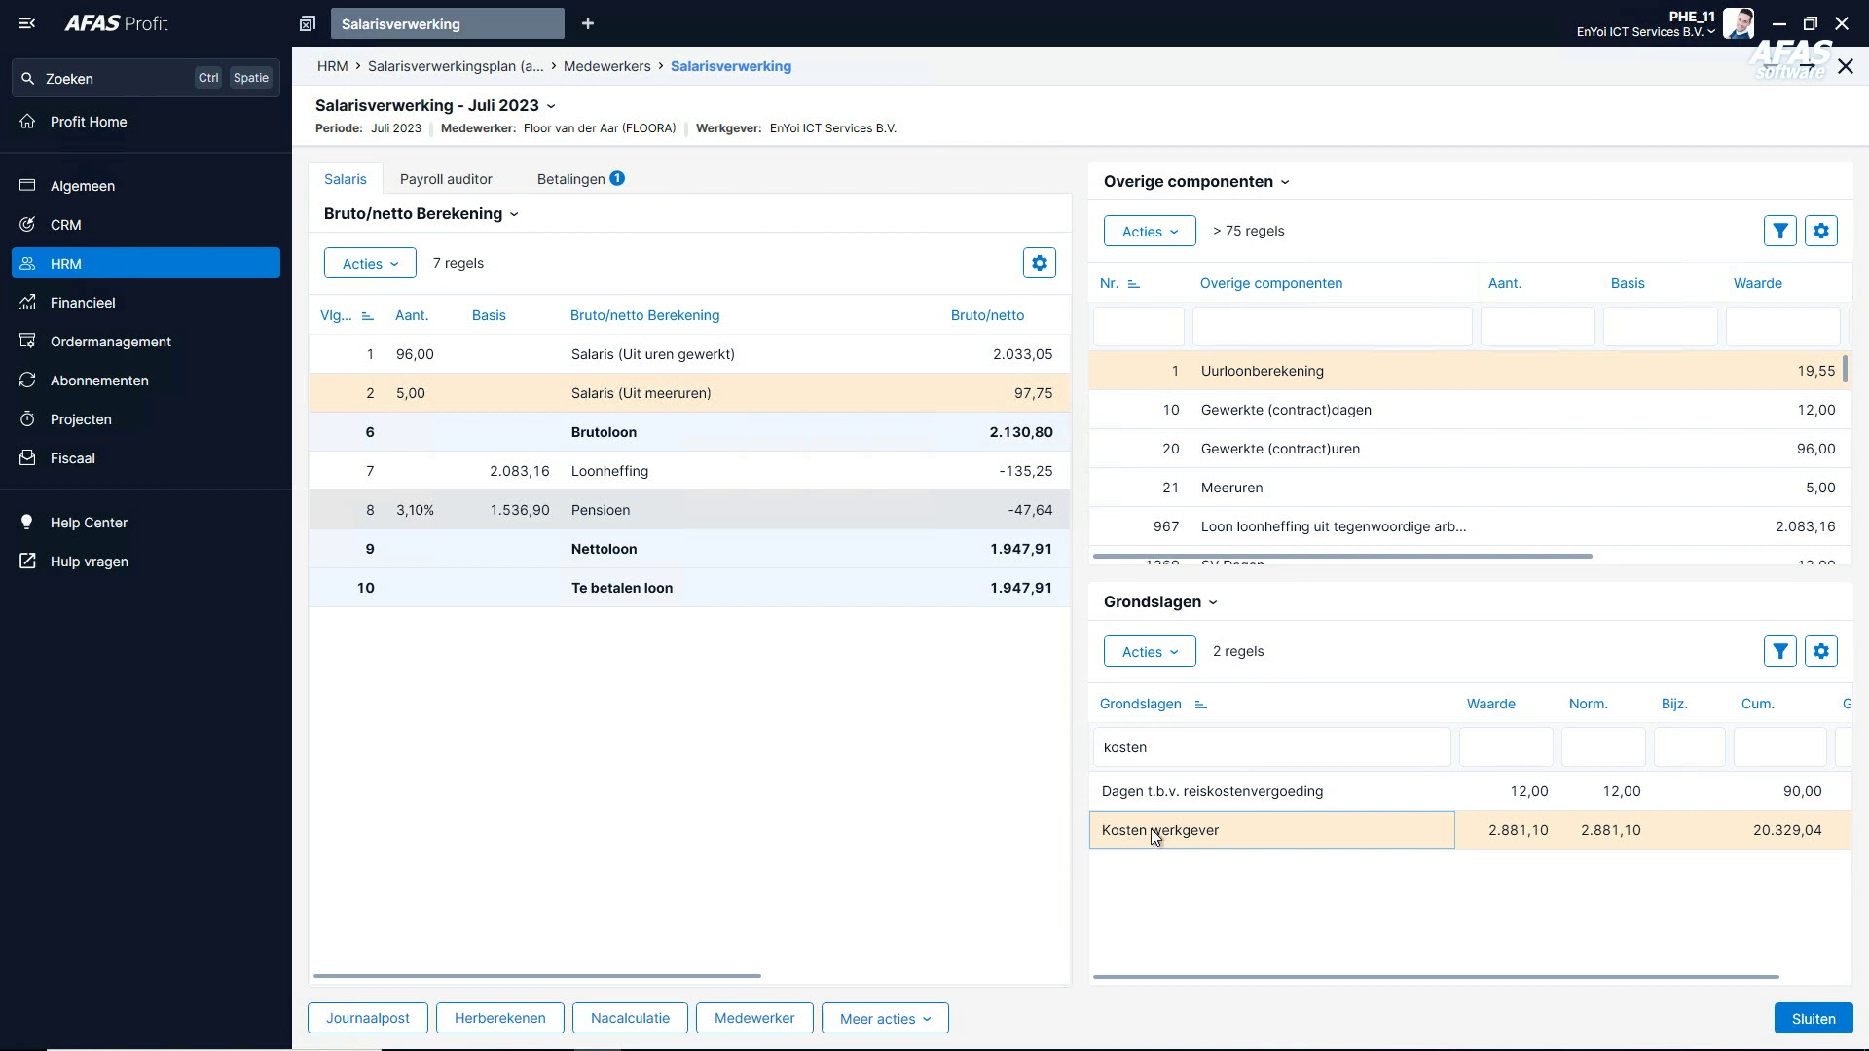
double_click(1150, 827)
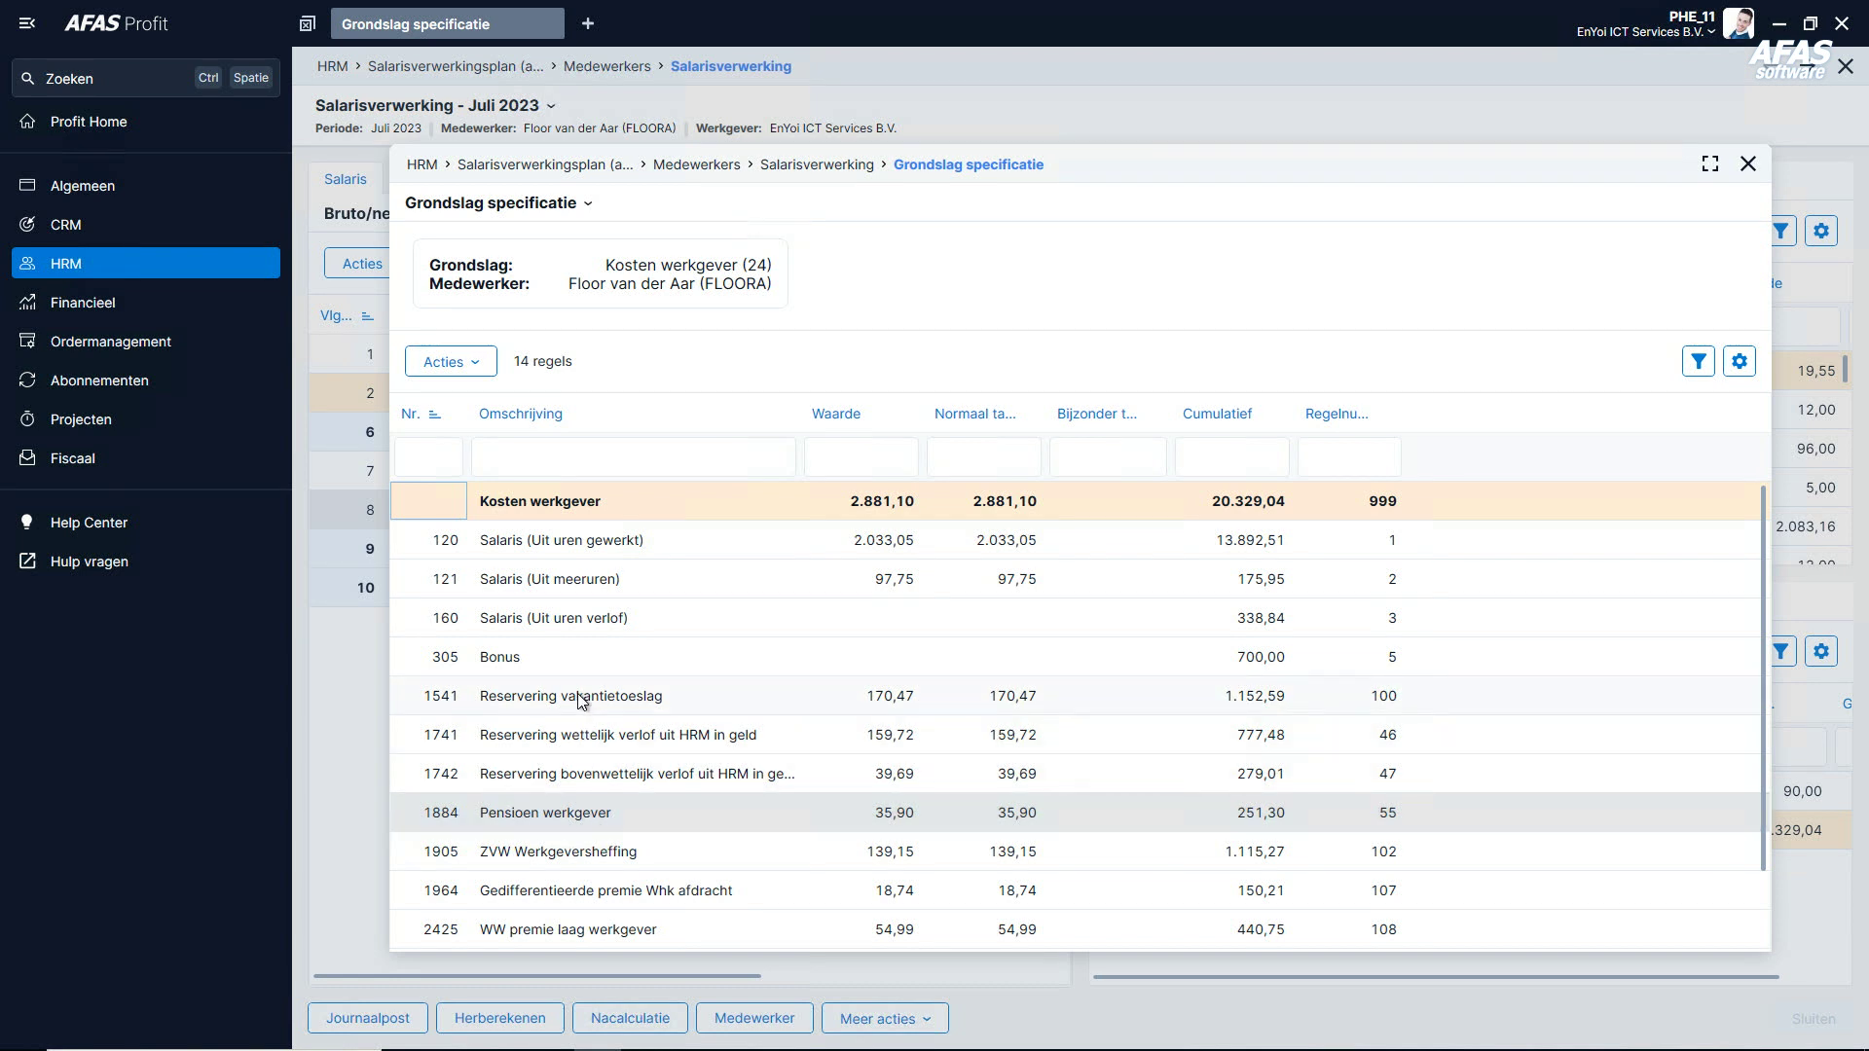
left_click(1747, 167)
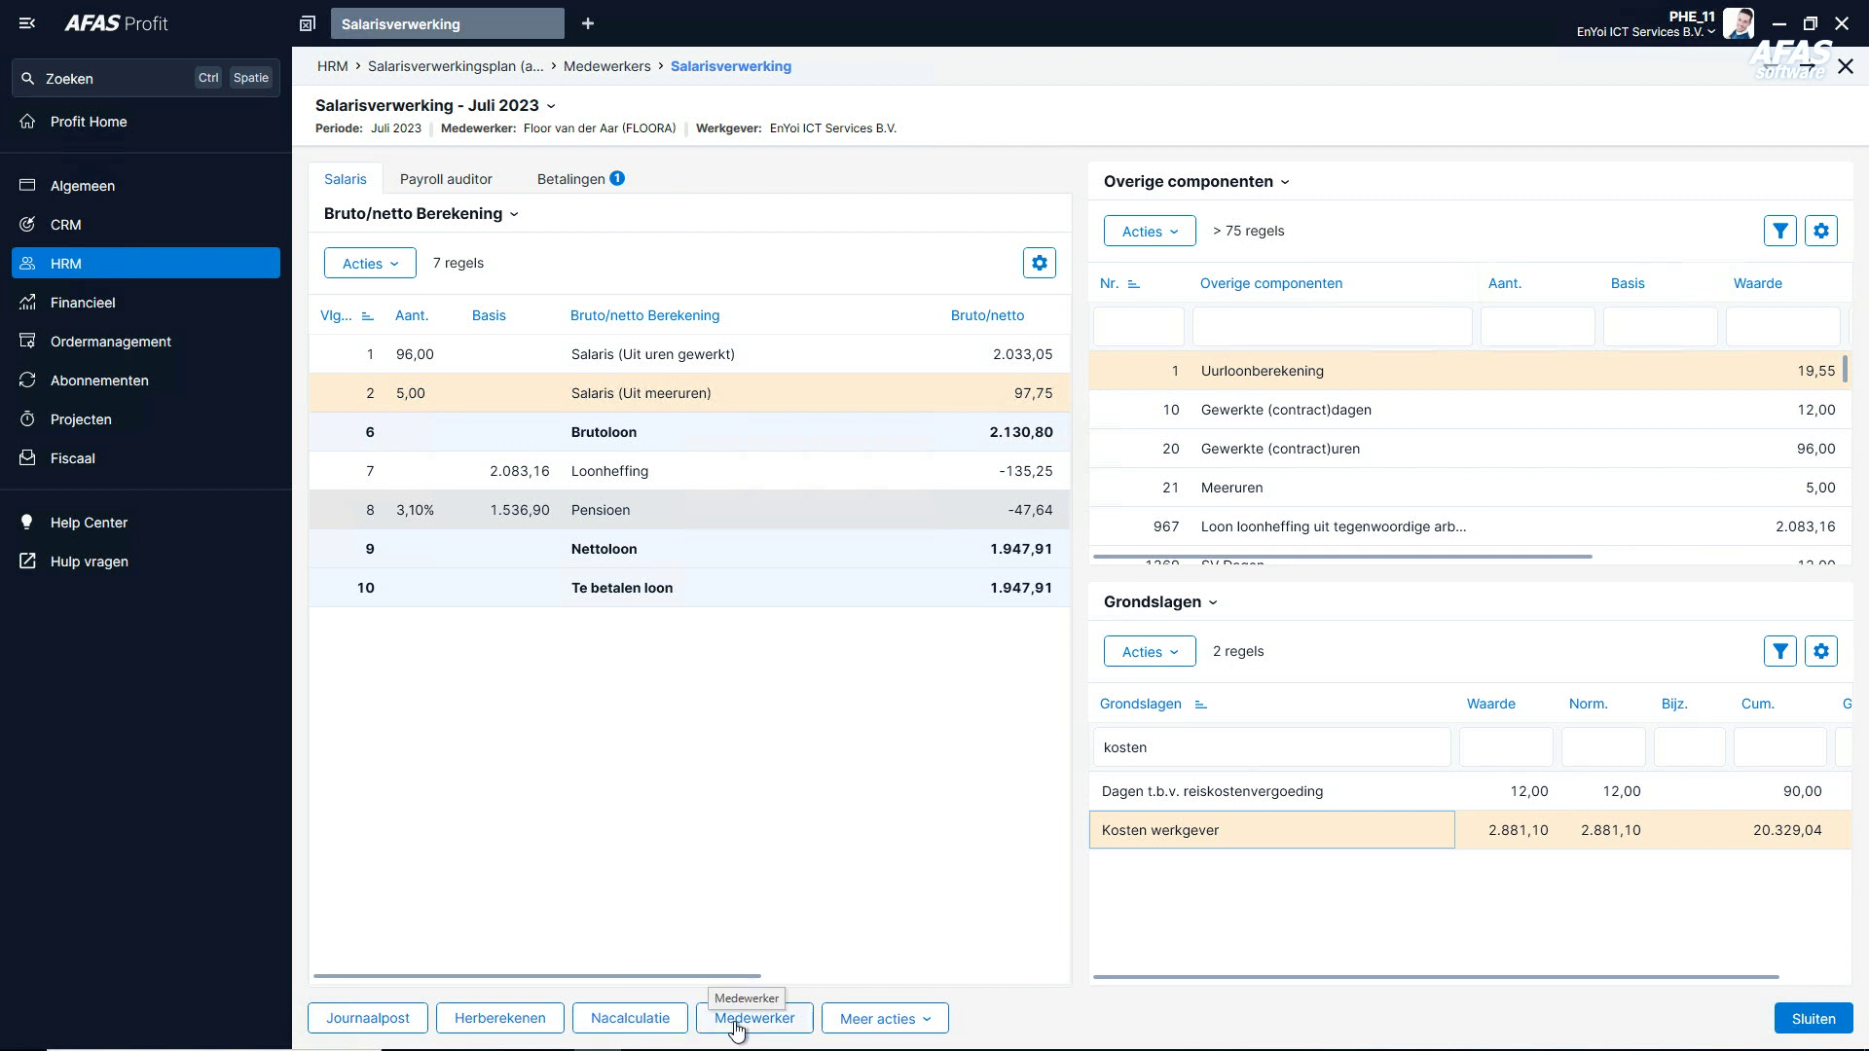
left_click(879, 1022)
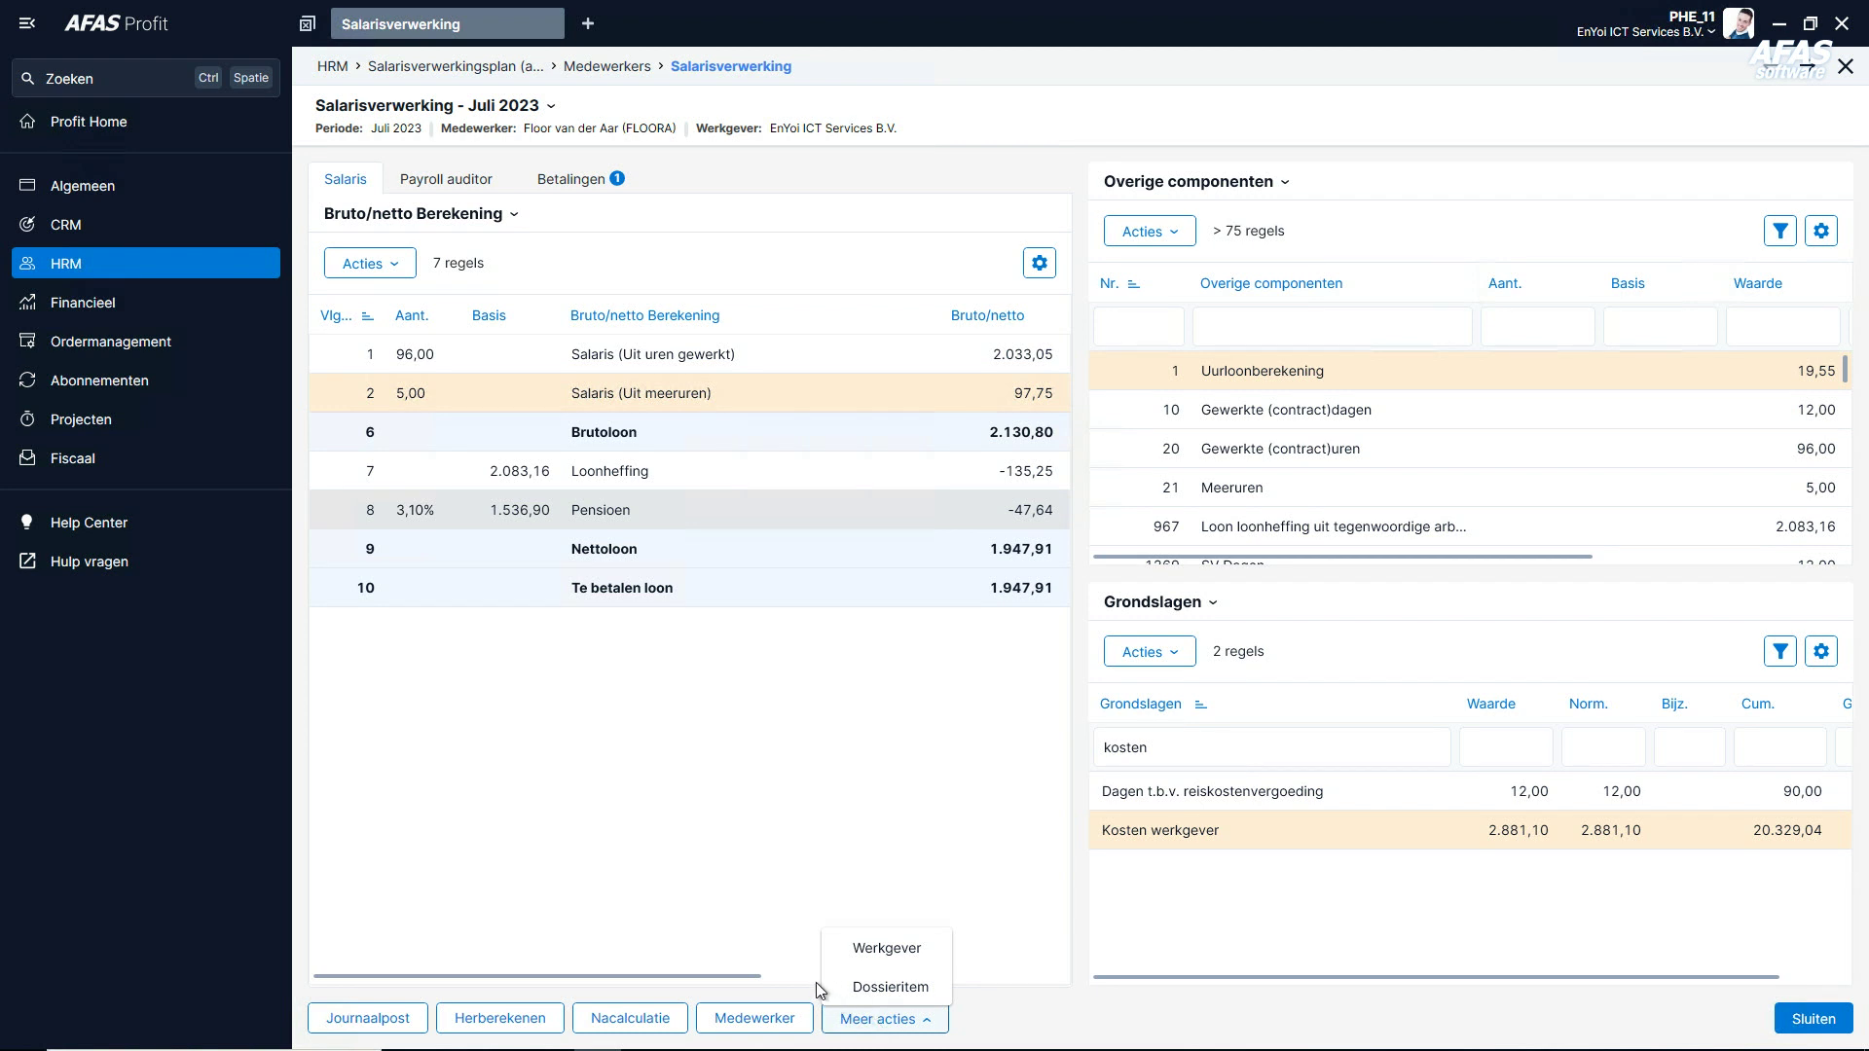
left_click(656, 814)
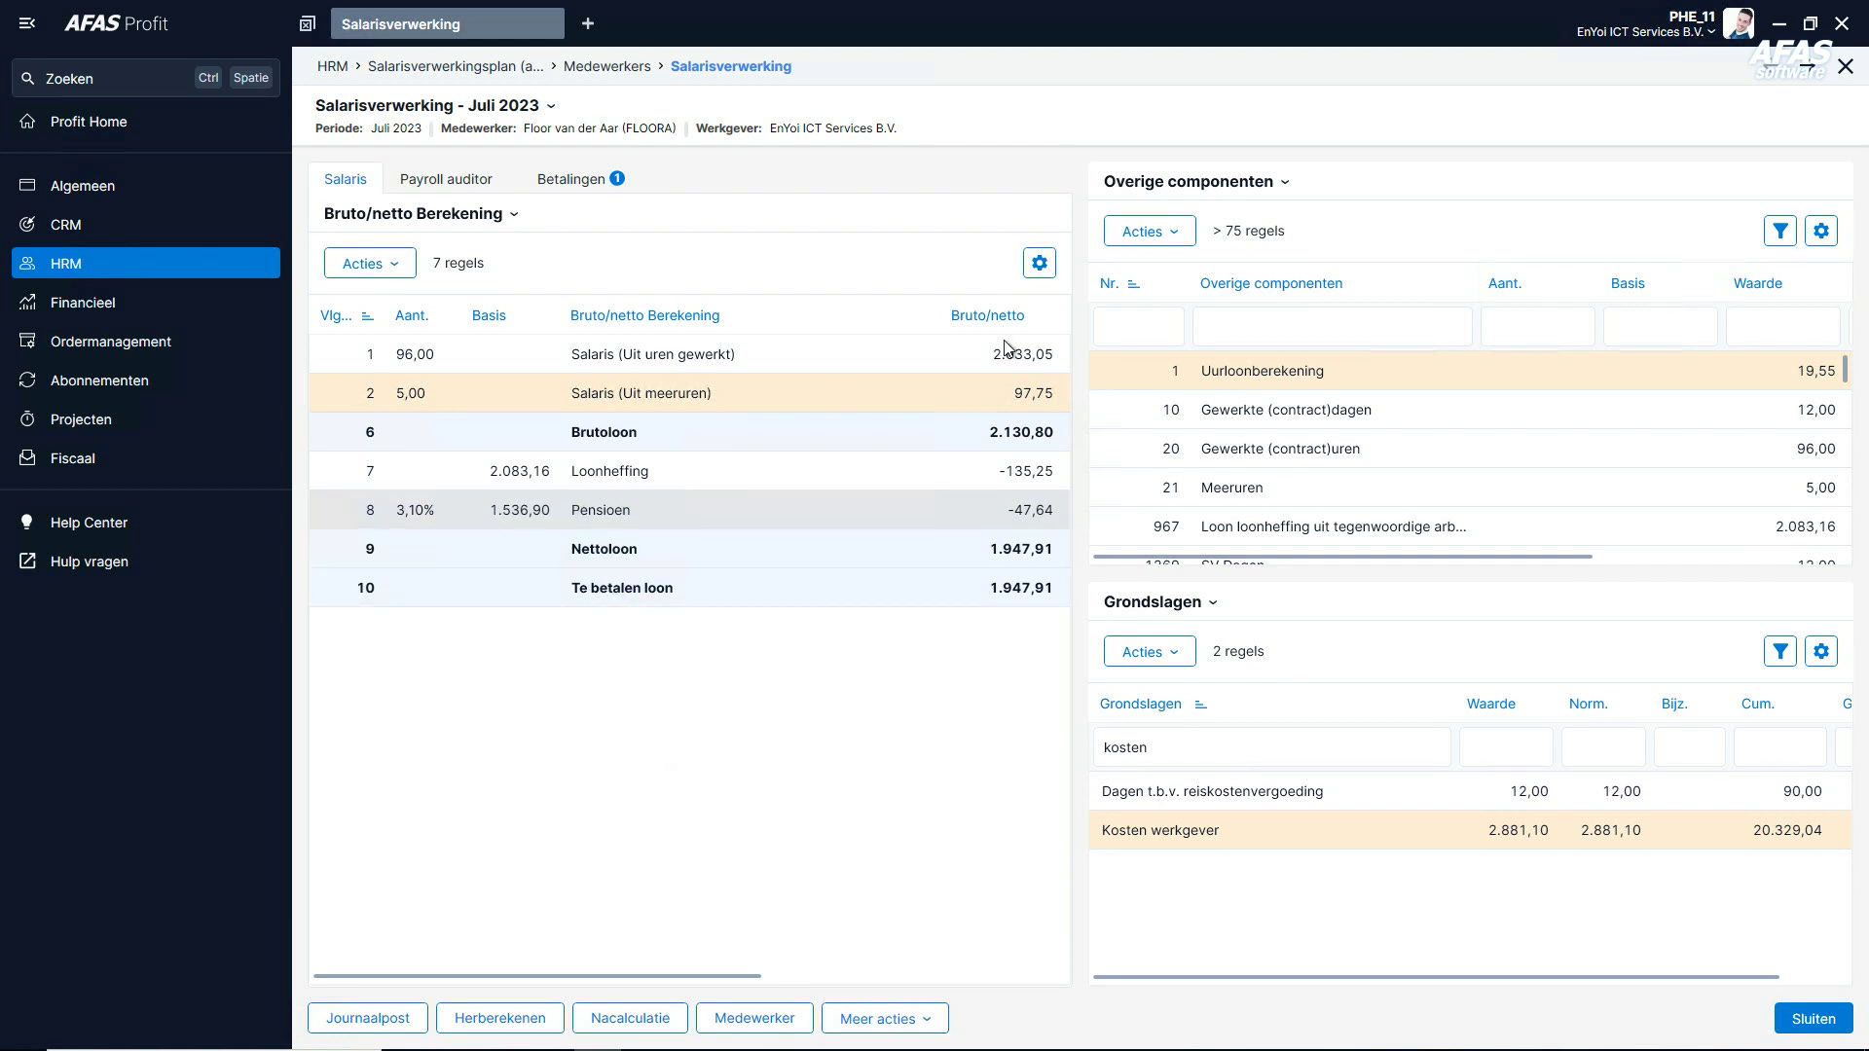
Go to the next employee's salary processing and check the Payroll Auditor notifications, returning to the Salaris overview.
left_click(1810, 80)
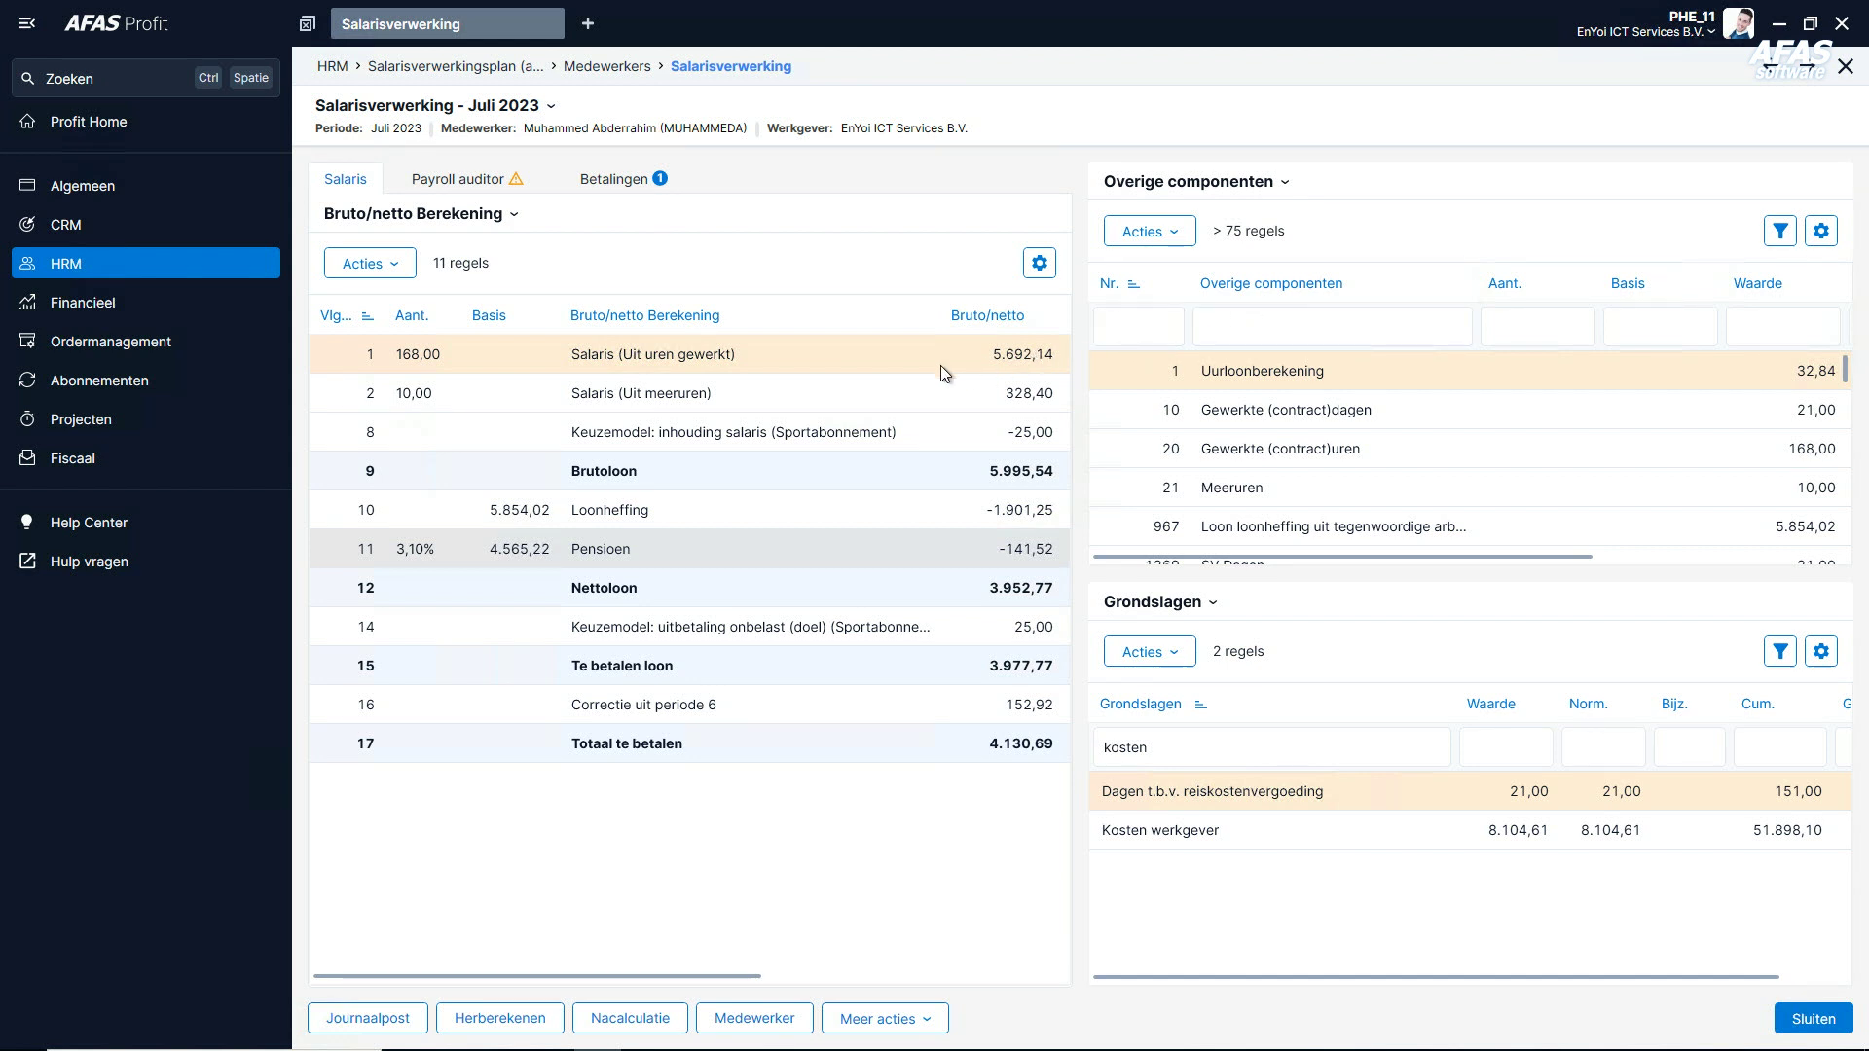
left_click(468, 191)
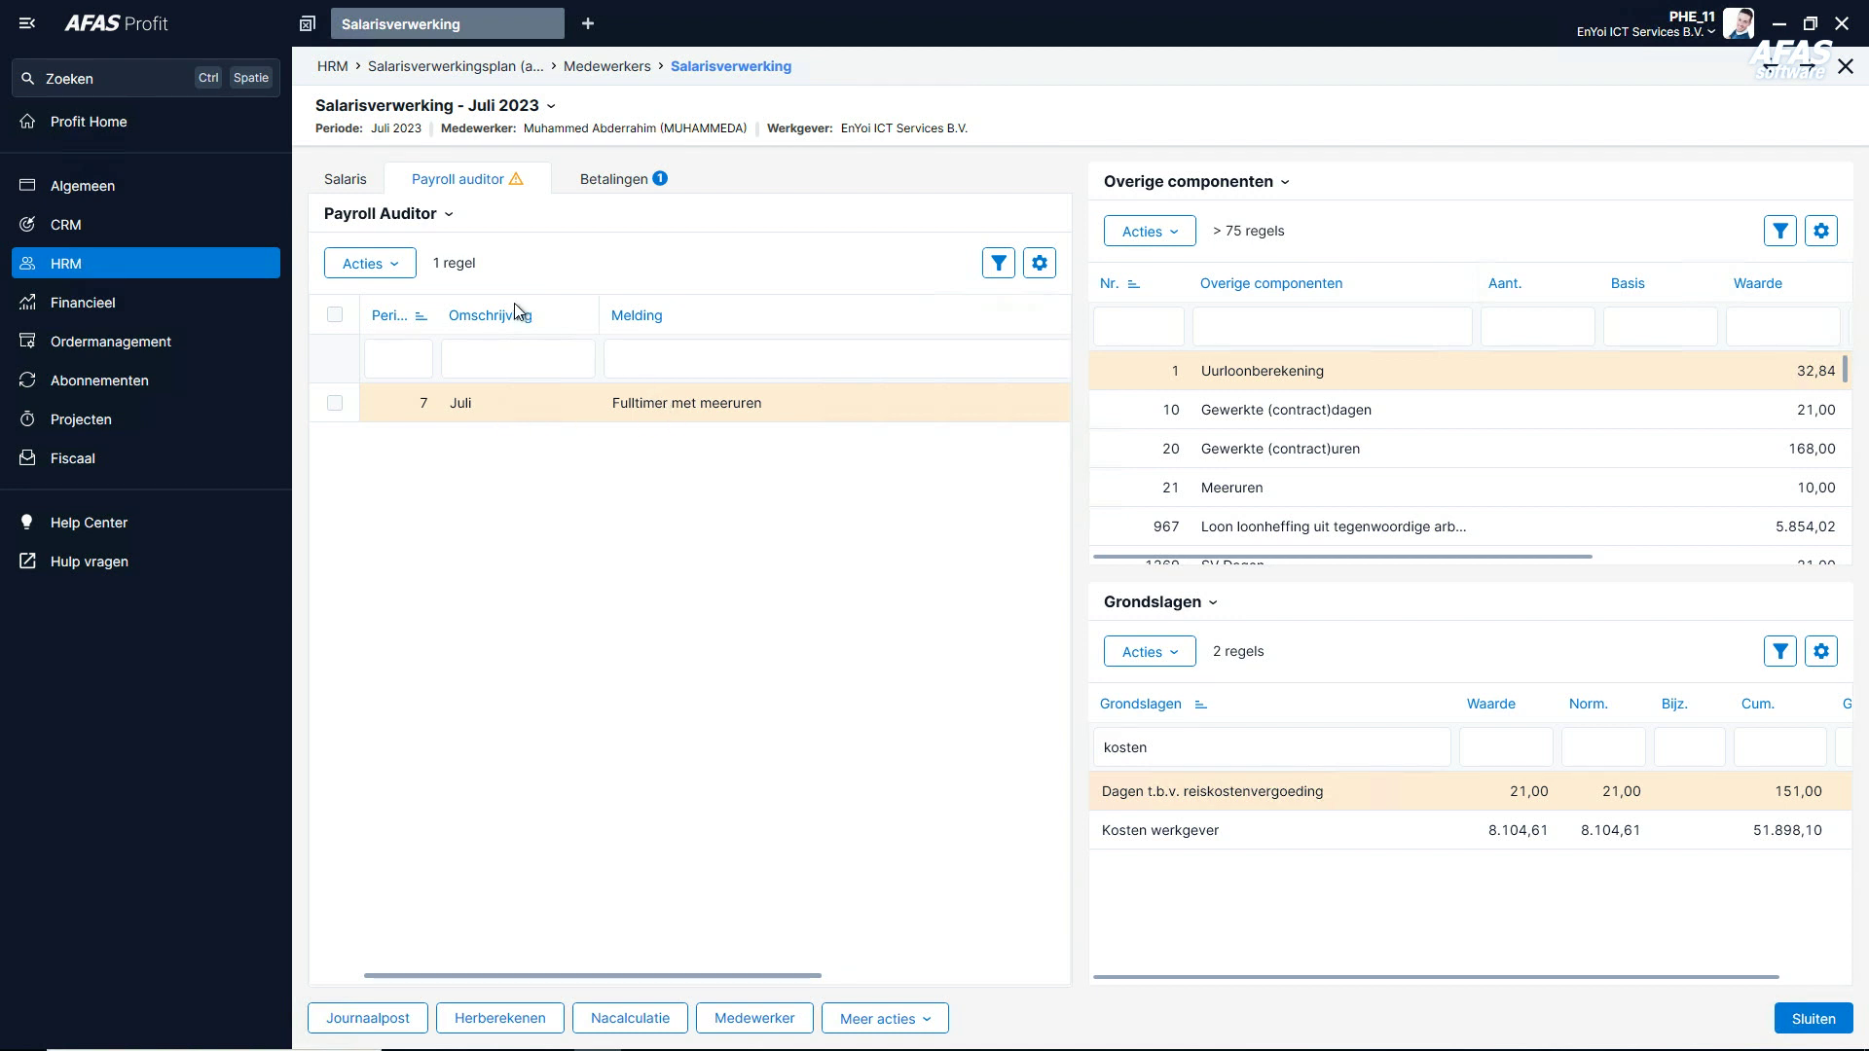
left_click(344, 180)
Open the employee's July Loonmutaties from the gross/net calculation, acknowledging the reprocessing notice and the period warning.
left_click(397, 264)
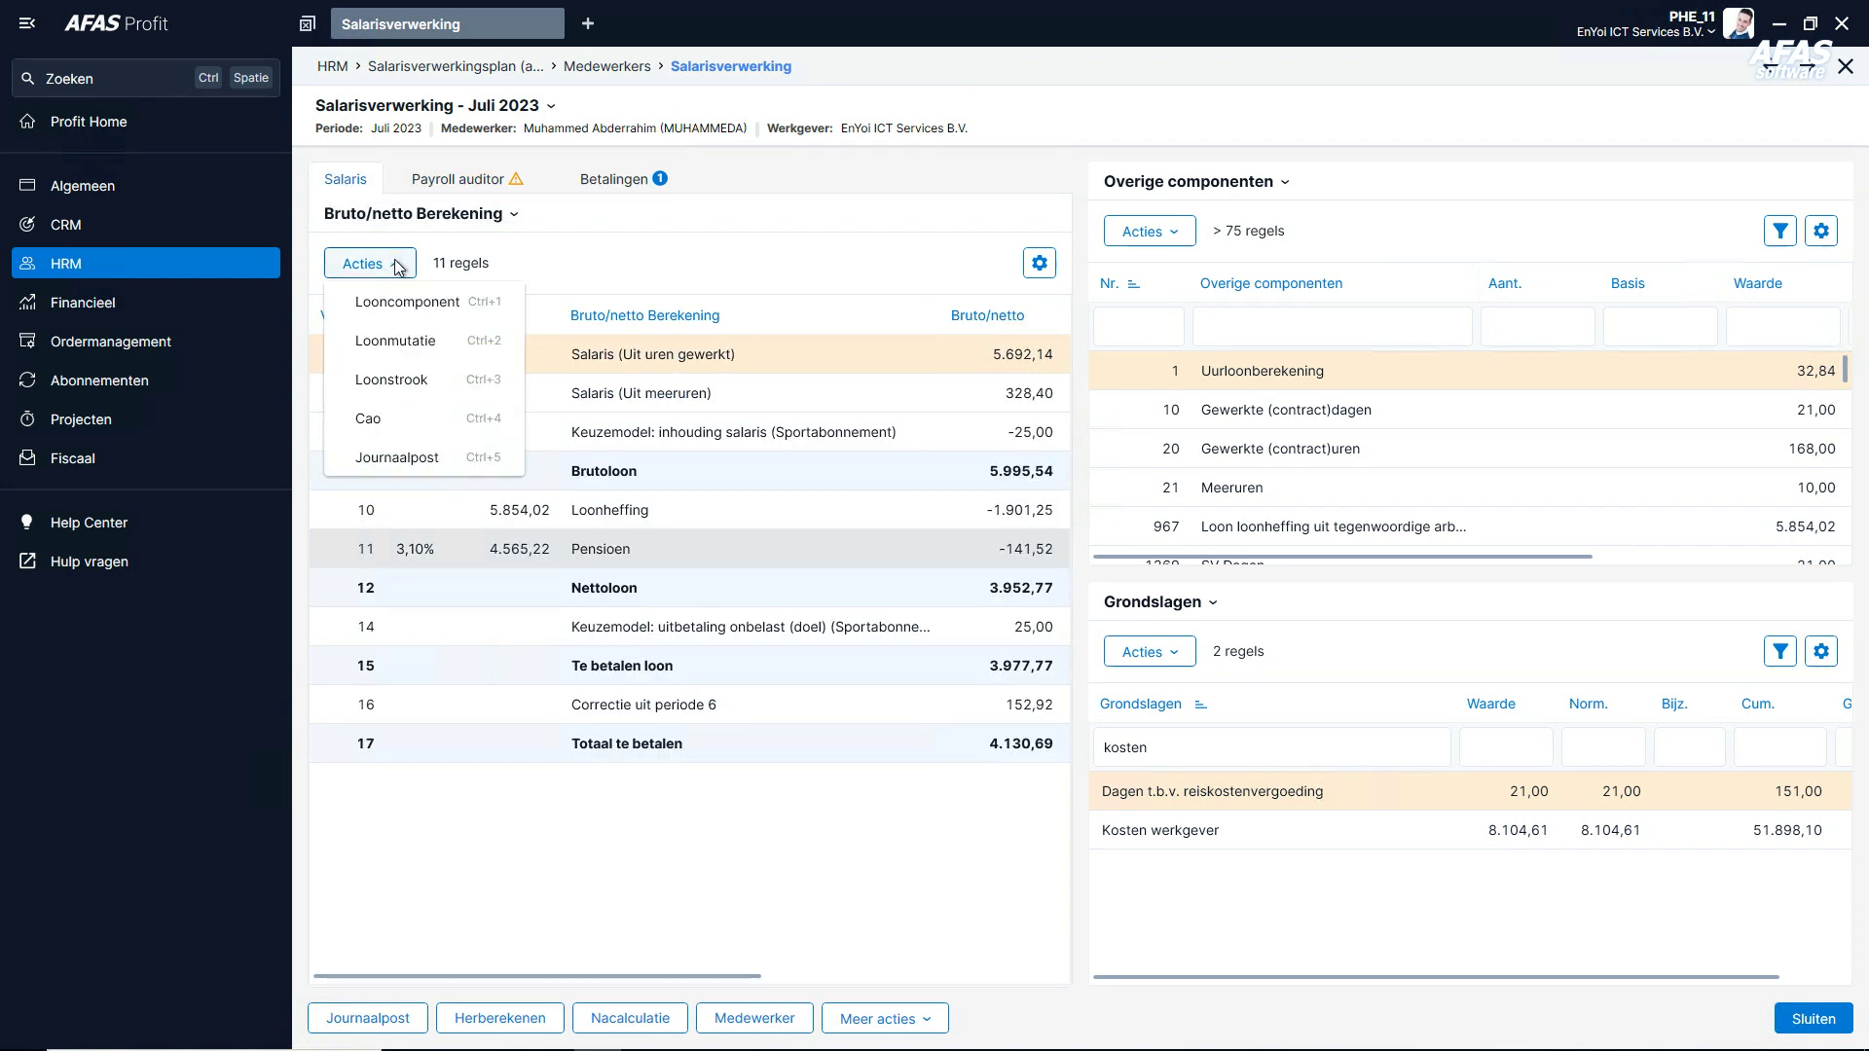
left_click(397, 340)
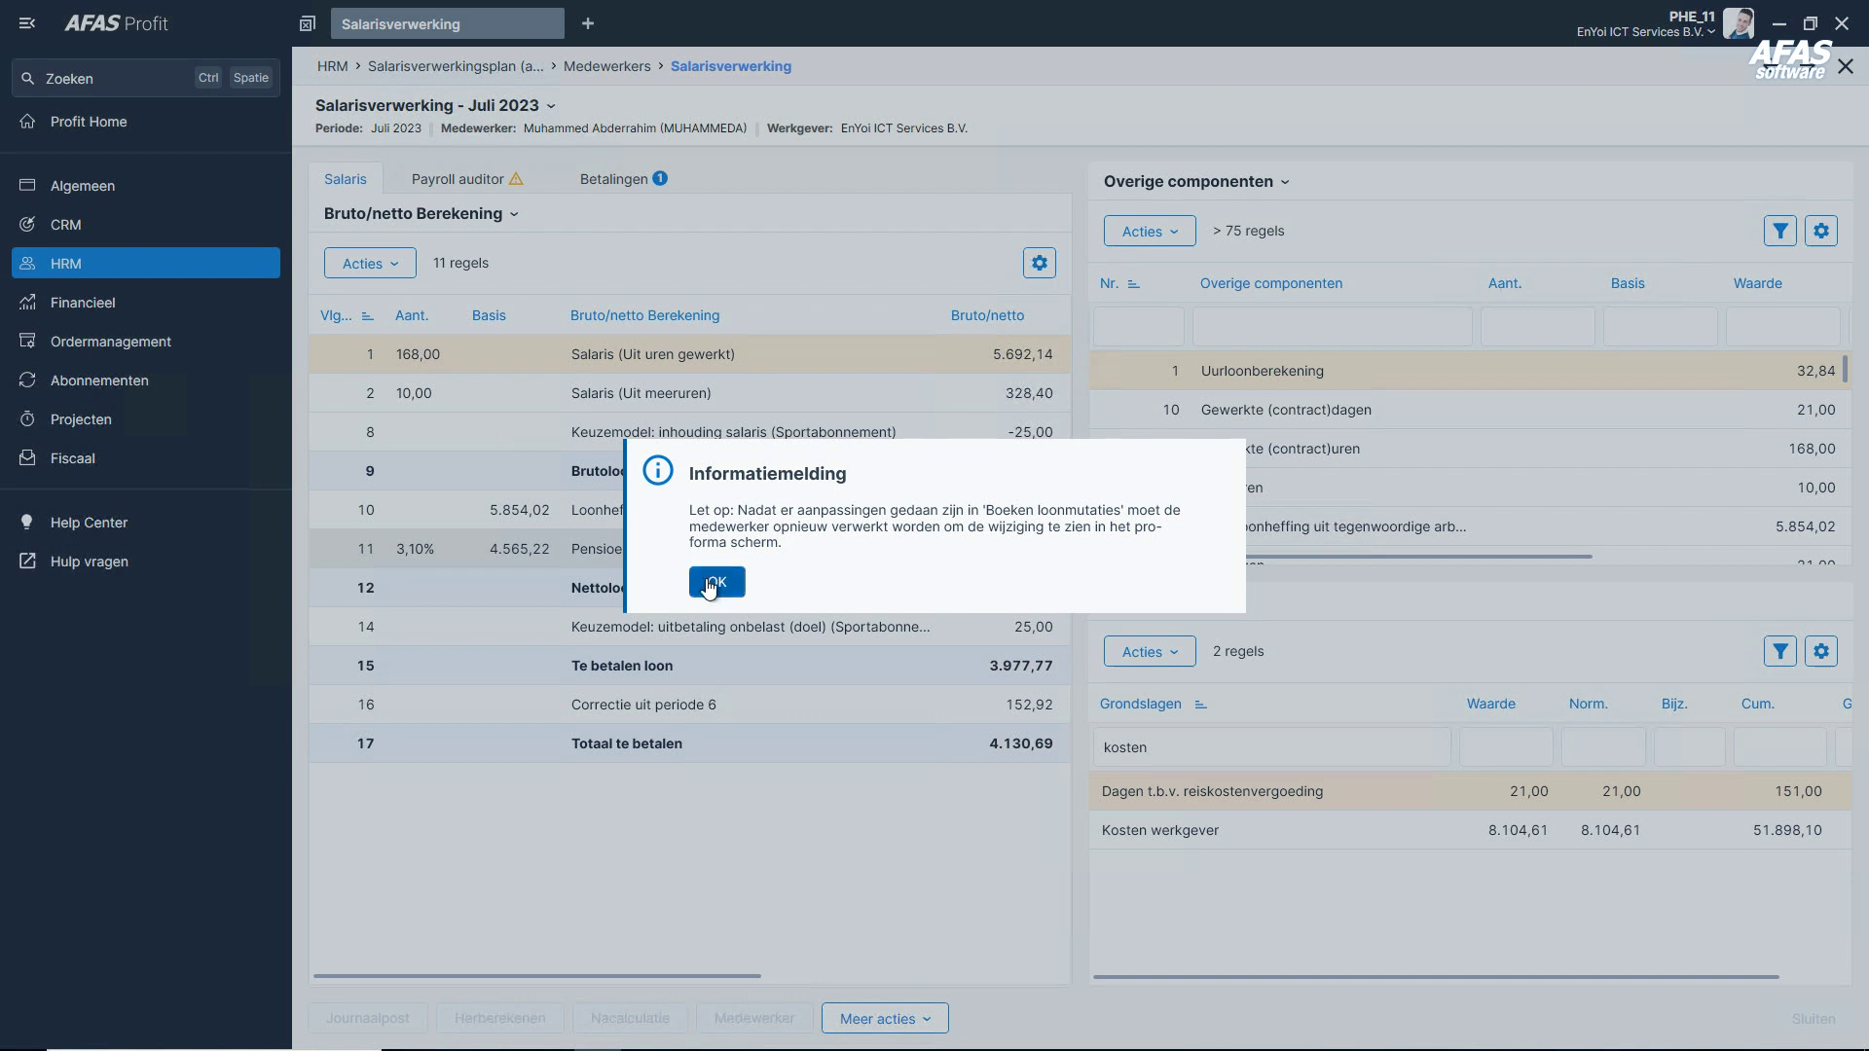
left_click(718, 582)
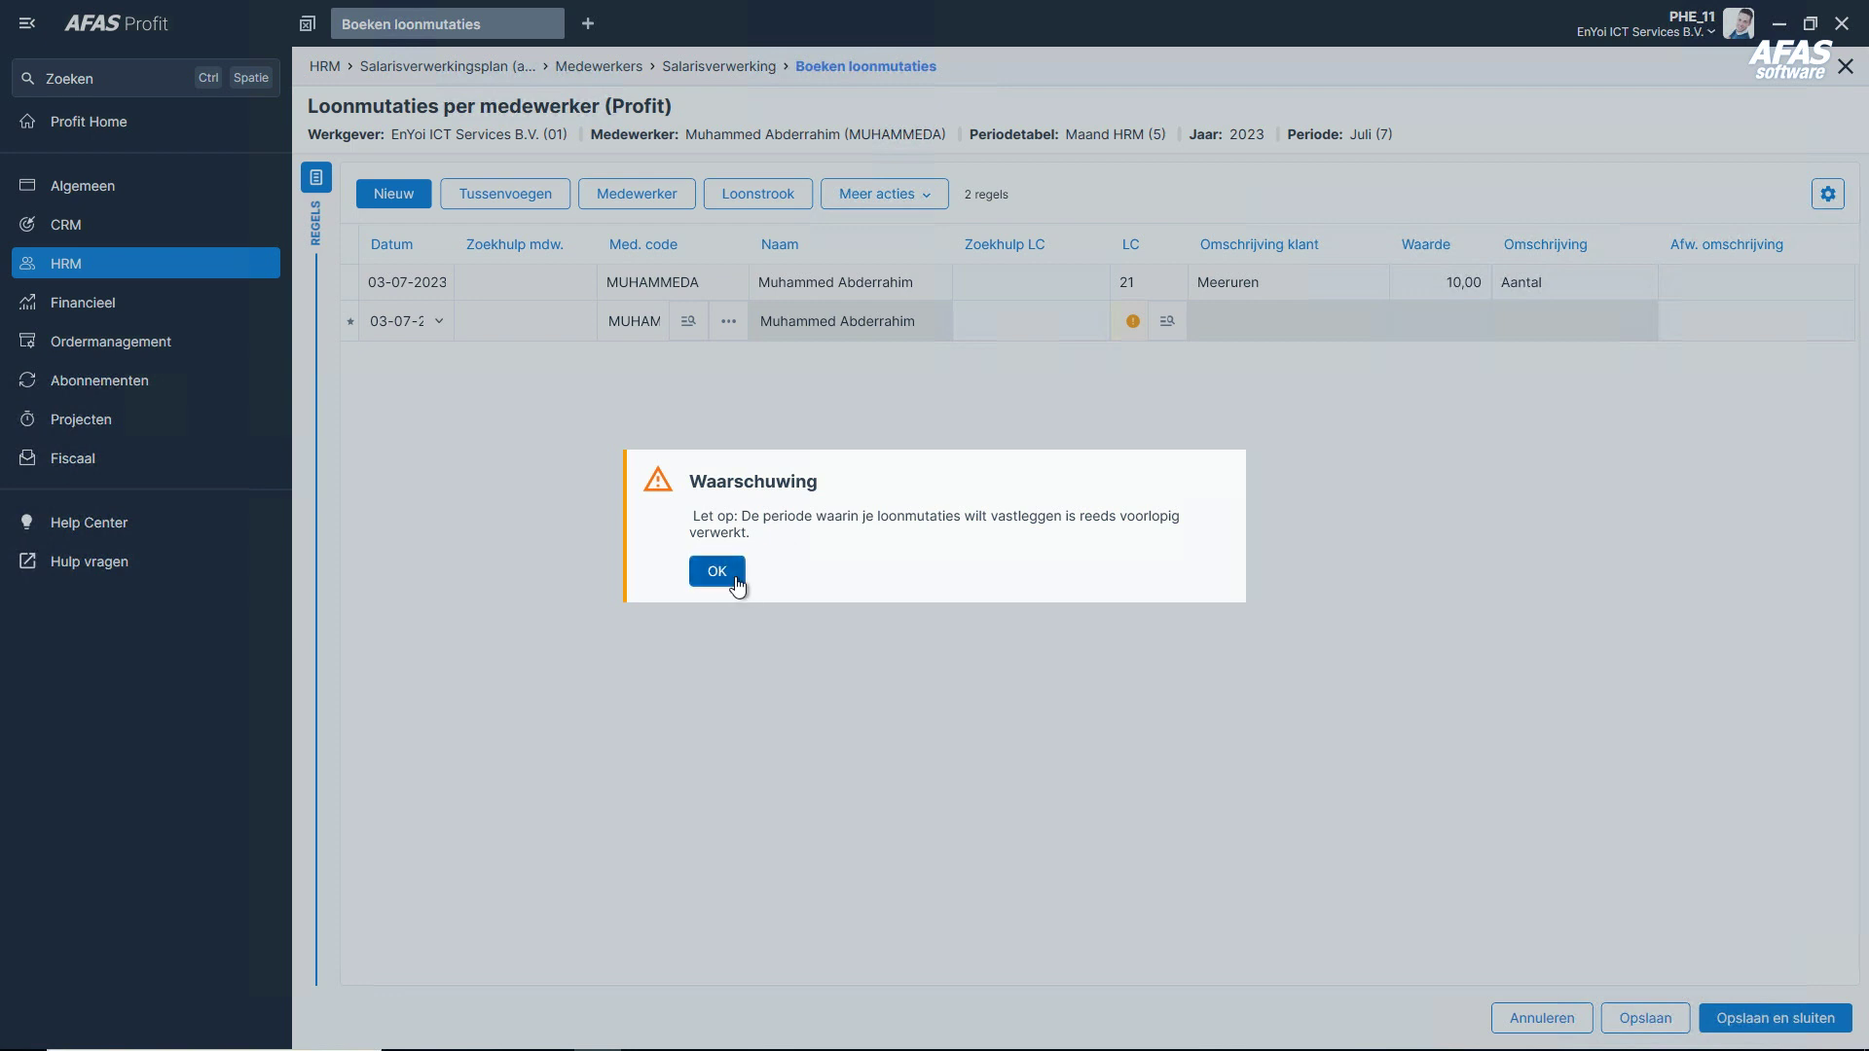
left_click(737, 584)
Delete the empty new line from the employee's wage mutations.
left_click(978, 329)
left_click(874, 194)
left_click(889, 240)
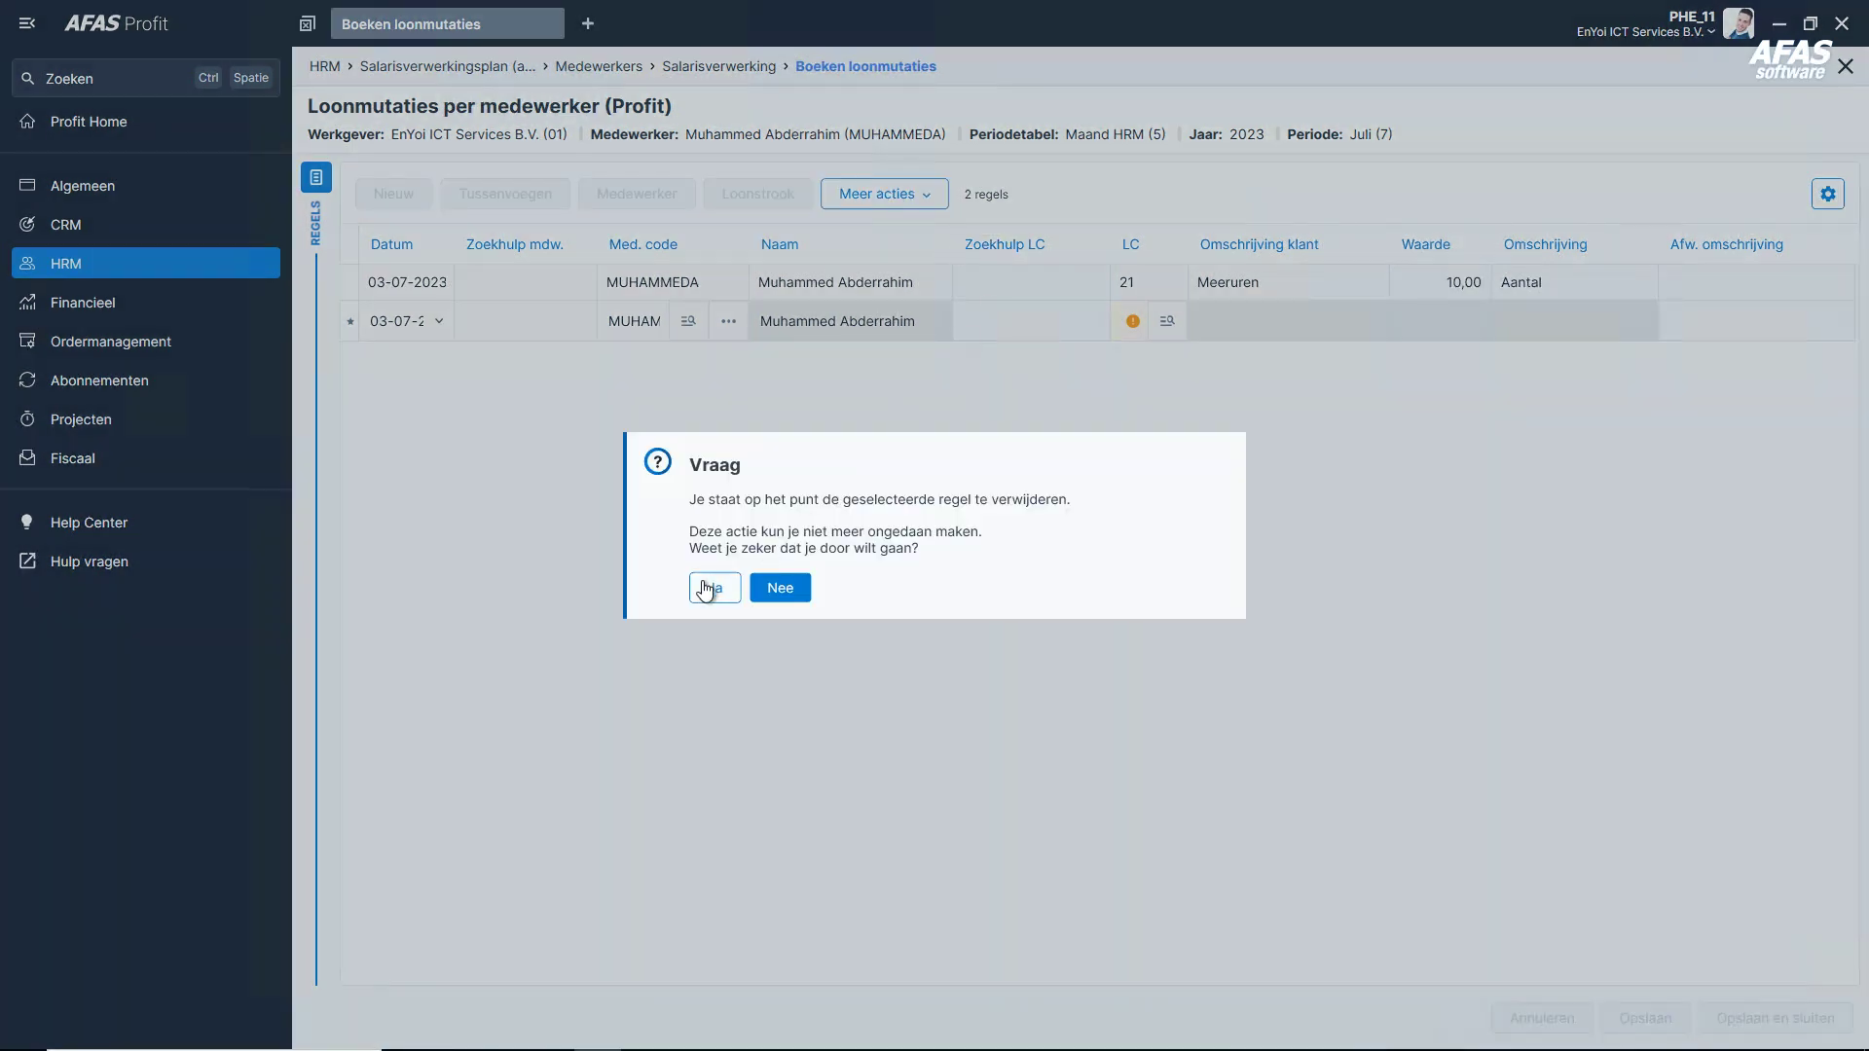
left_click(707, 587)
Change the wage component of the Meeruren mutation line to 71 (125% Overuren), then save and close the mutations.
left_click(1126, 286)
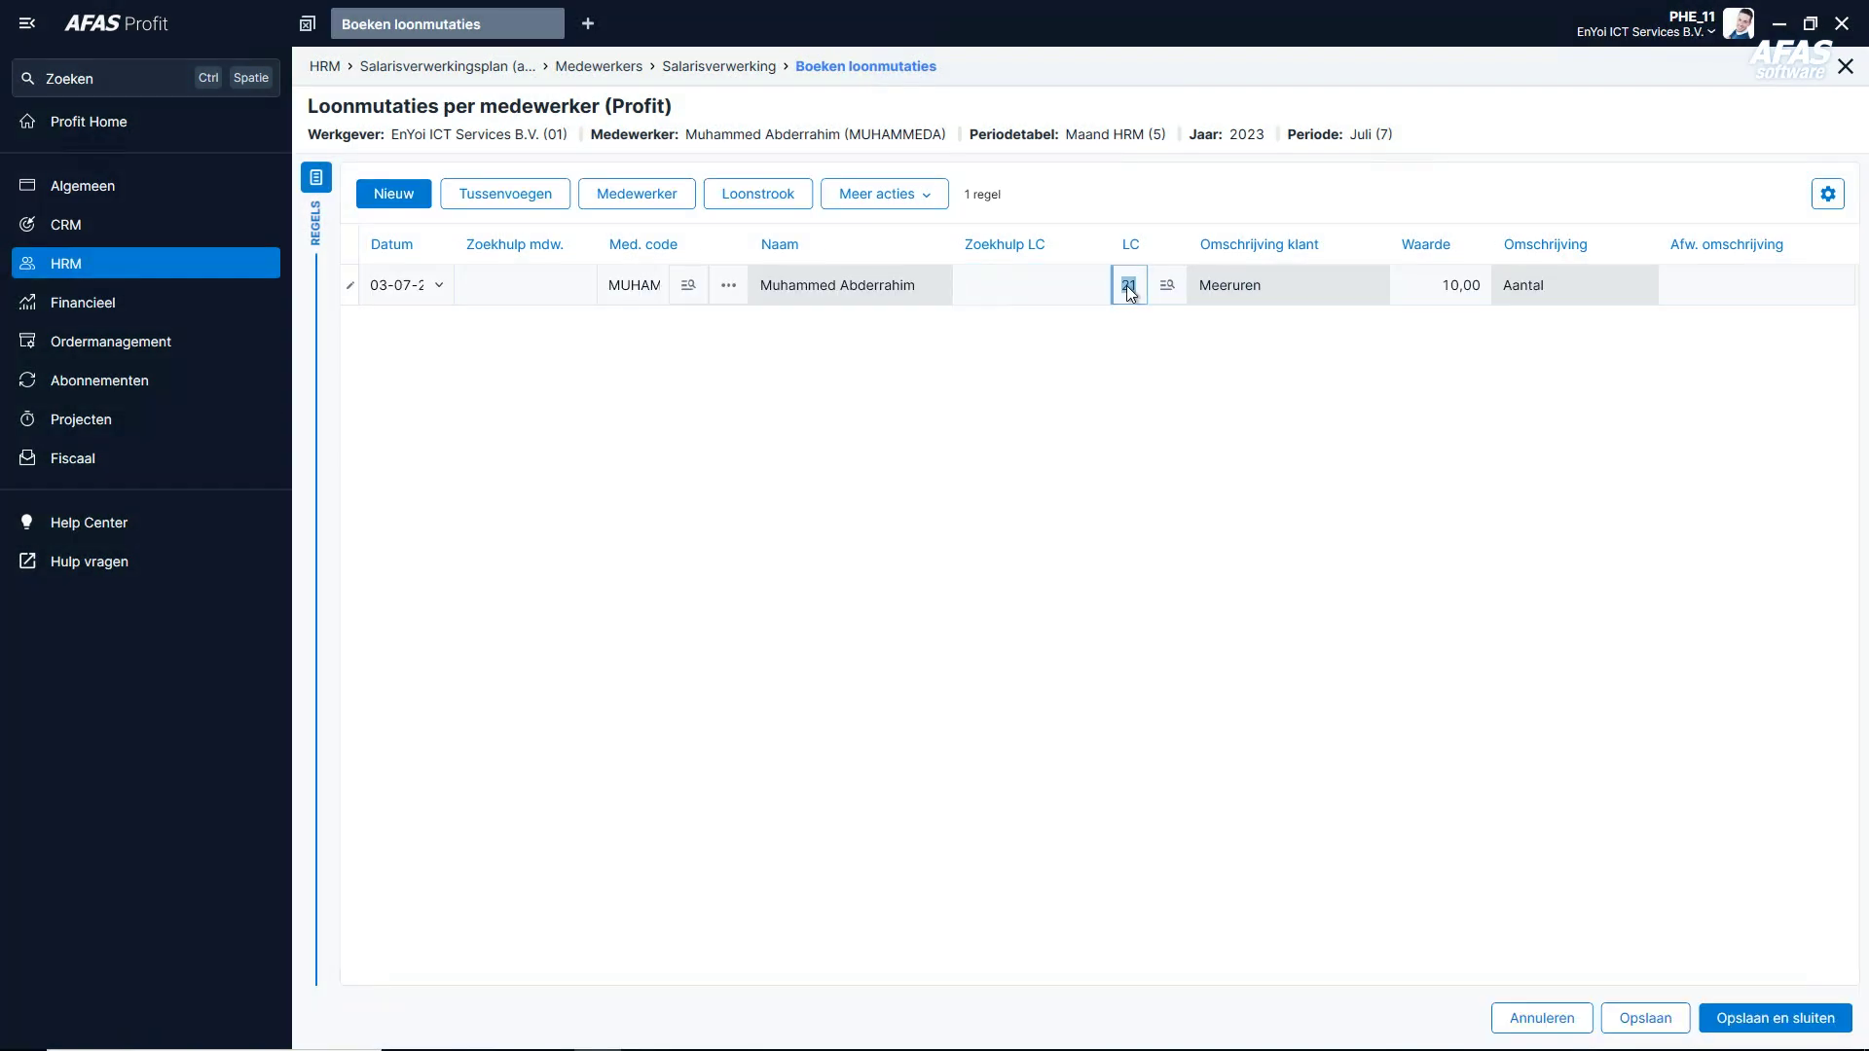
type("71")
key("Tab")
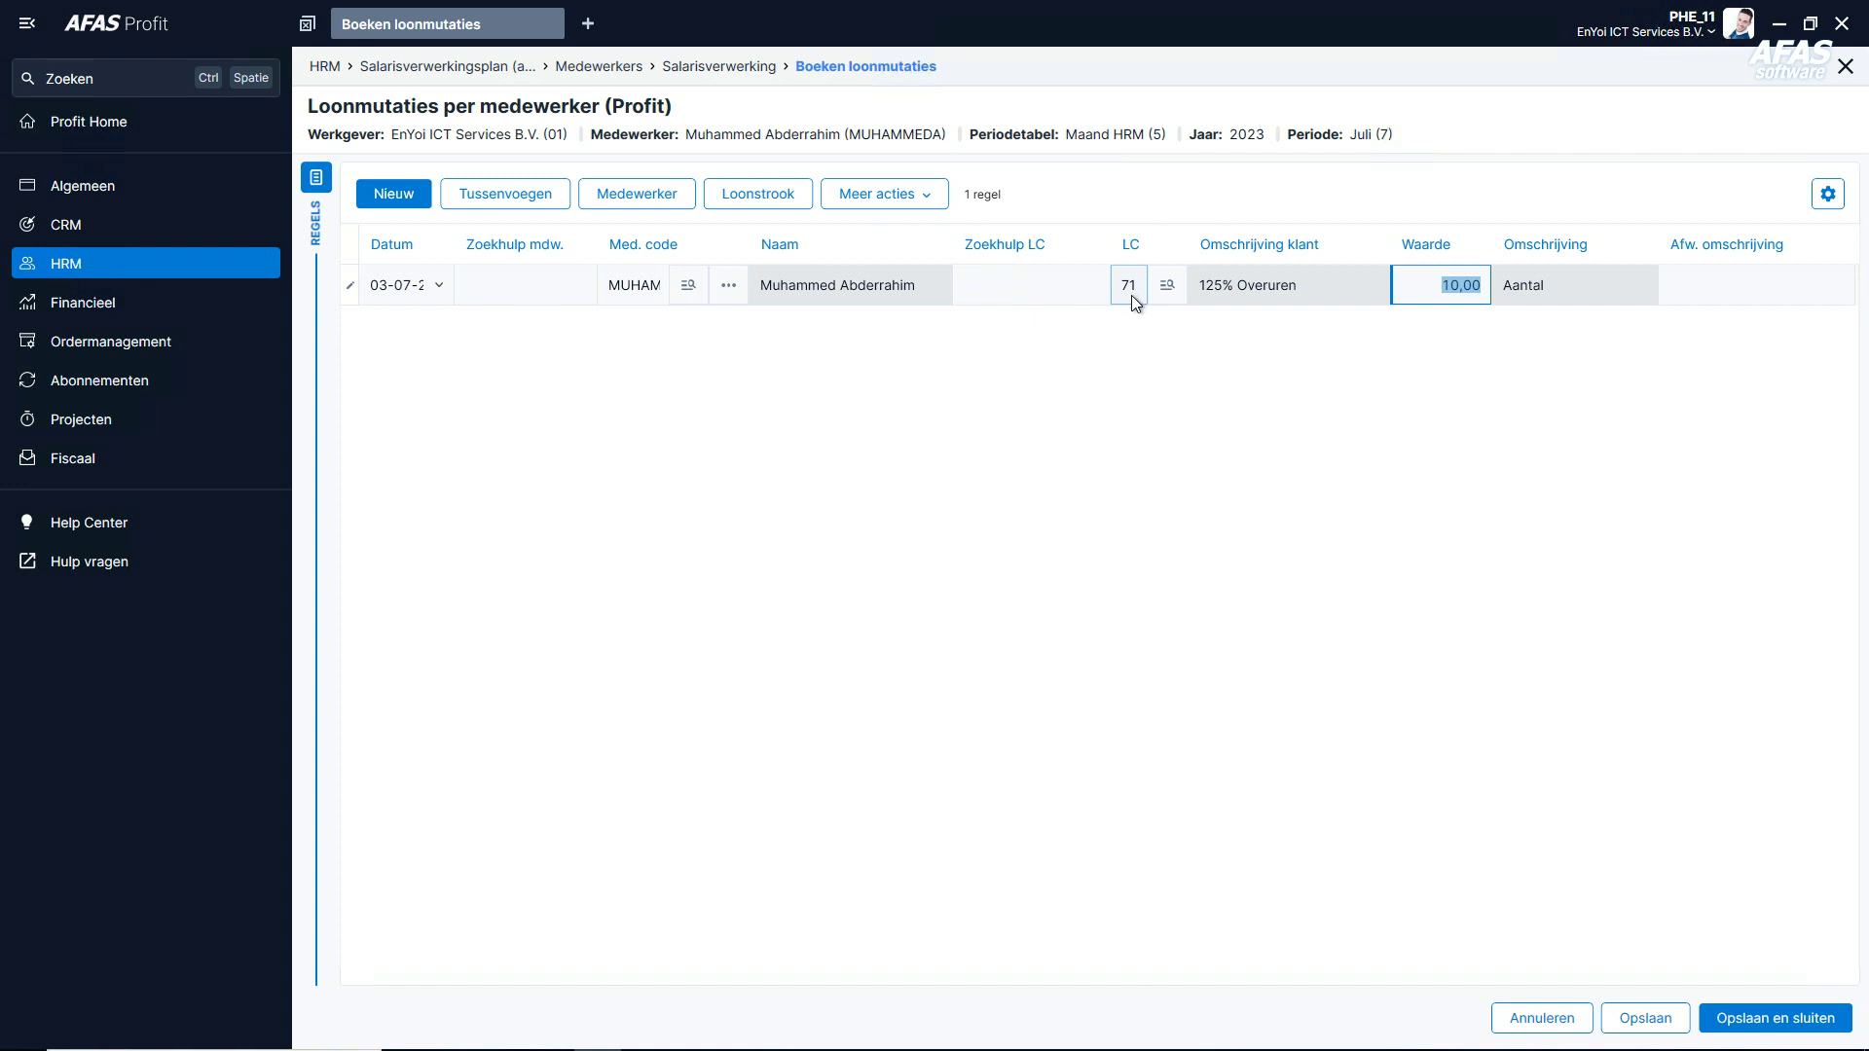
left_click(1782, 1018)
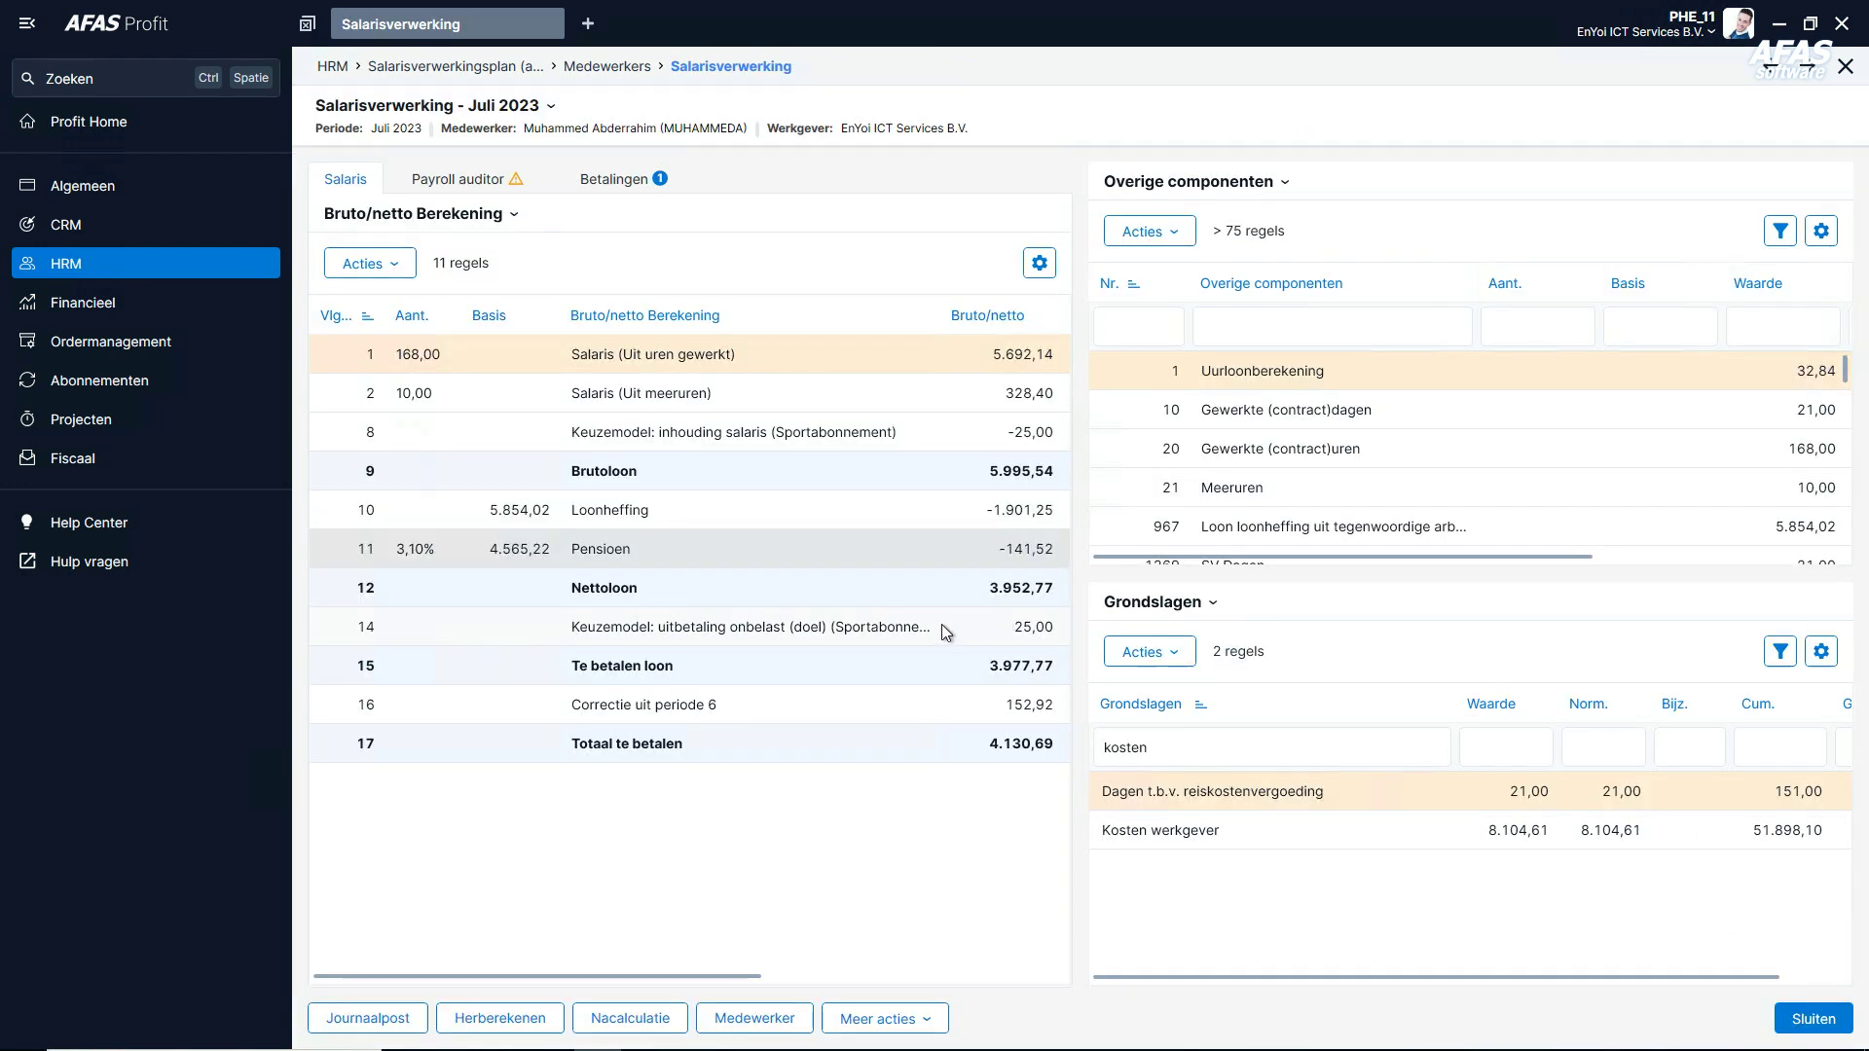
Recalculate the employee's July salary and check the Payroll Auditor for remaining notifications.
left_click(494, 1019)
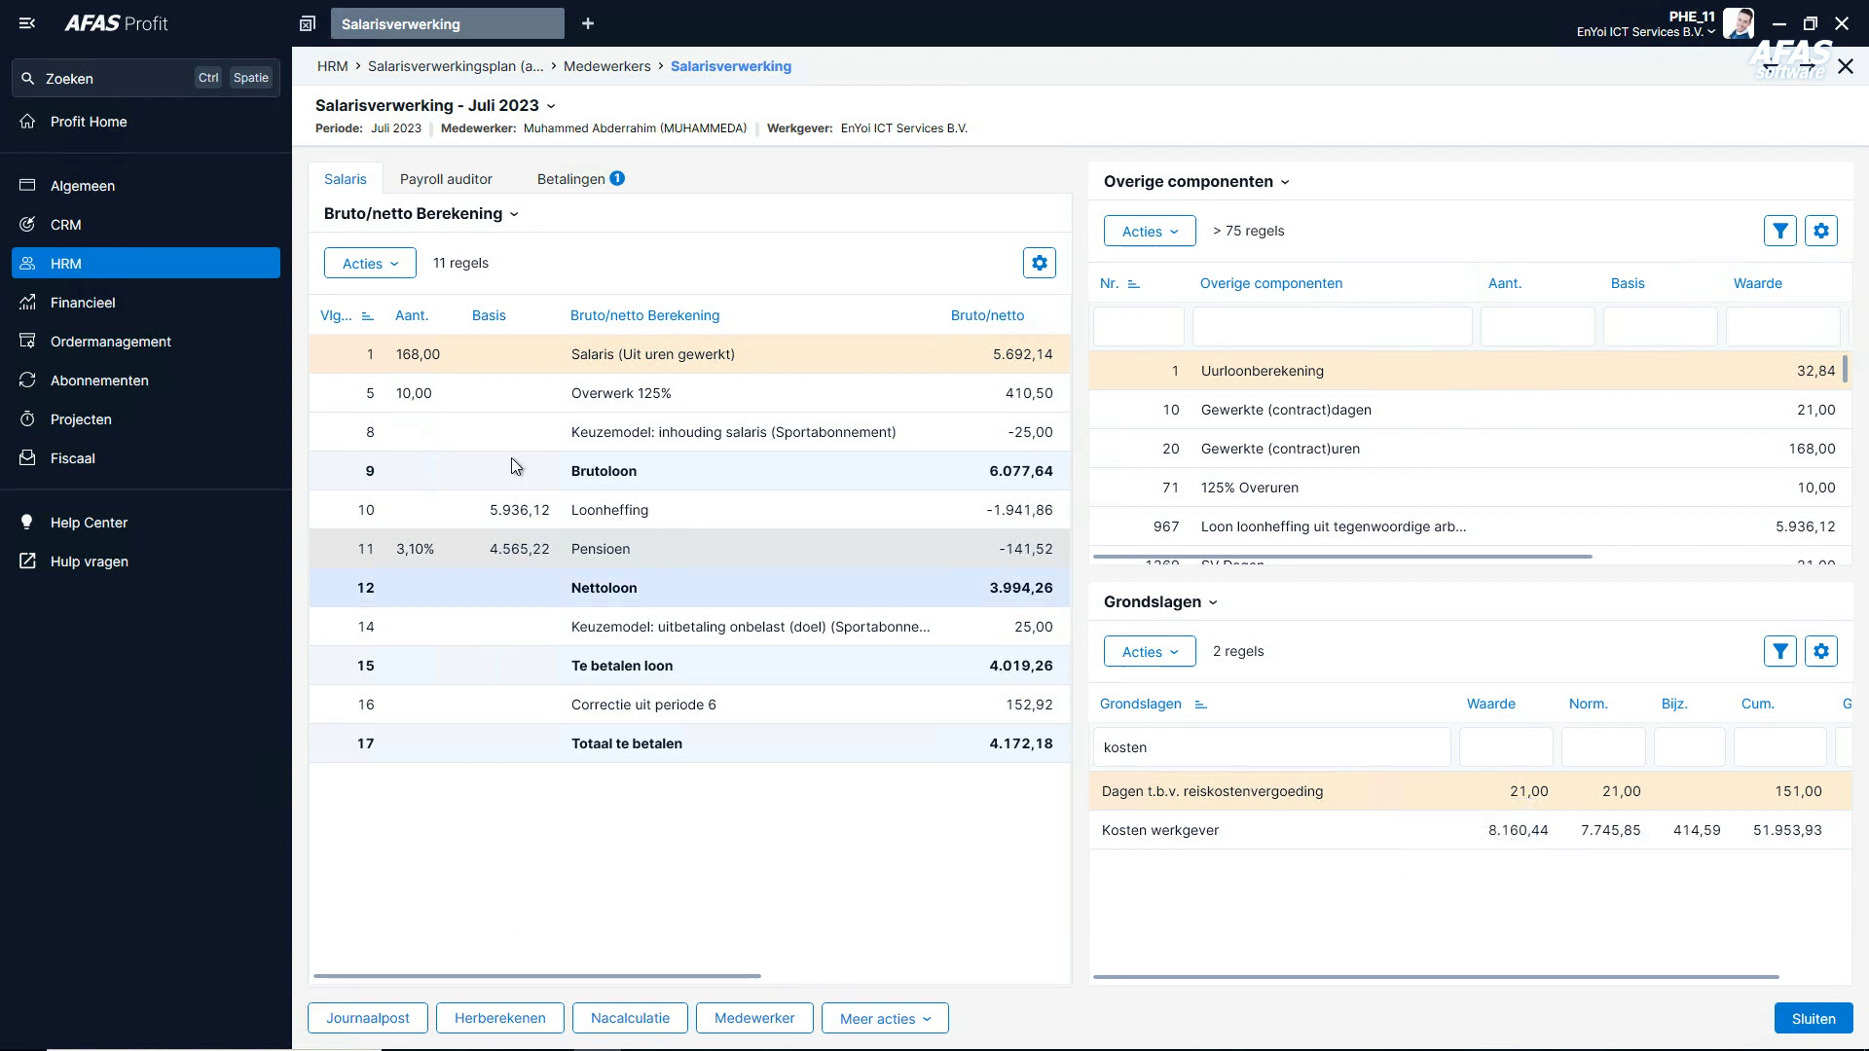
left_click(459, 188)
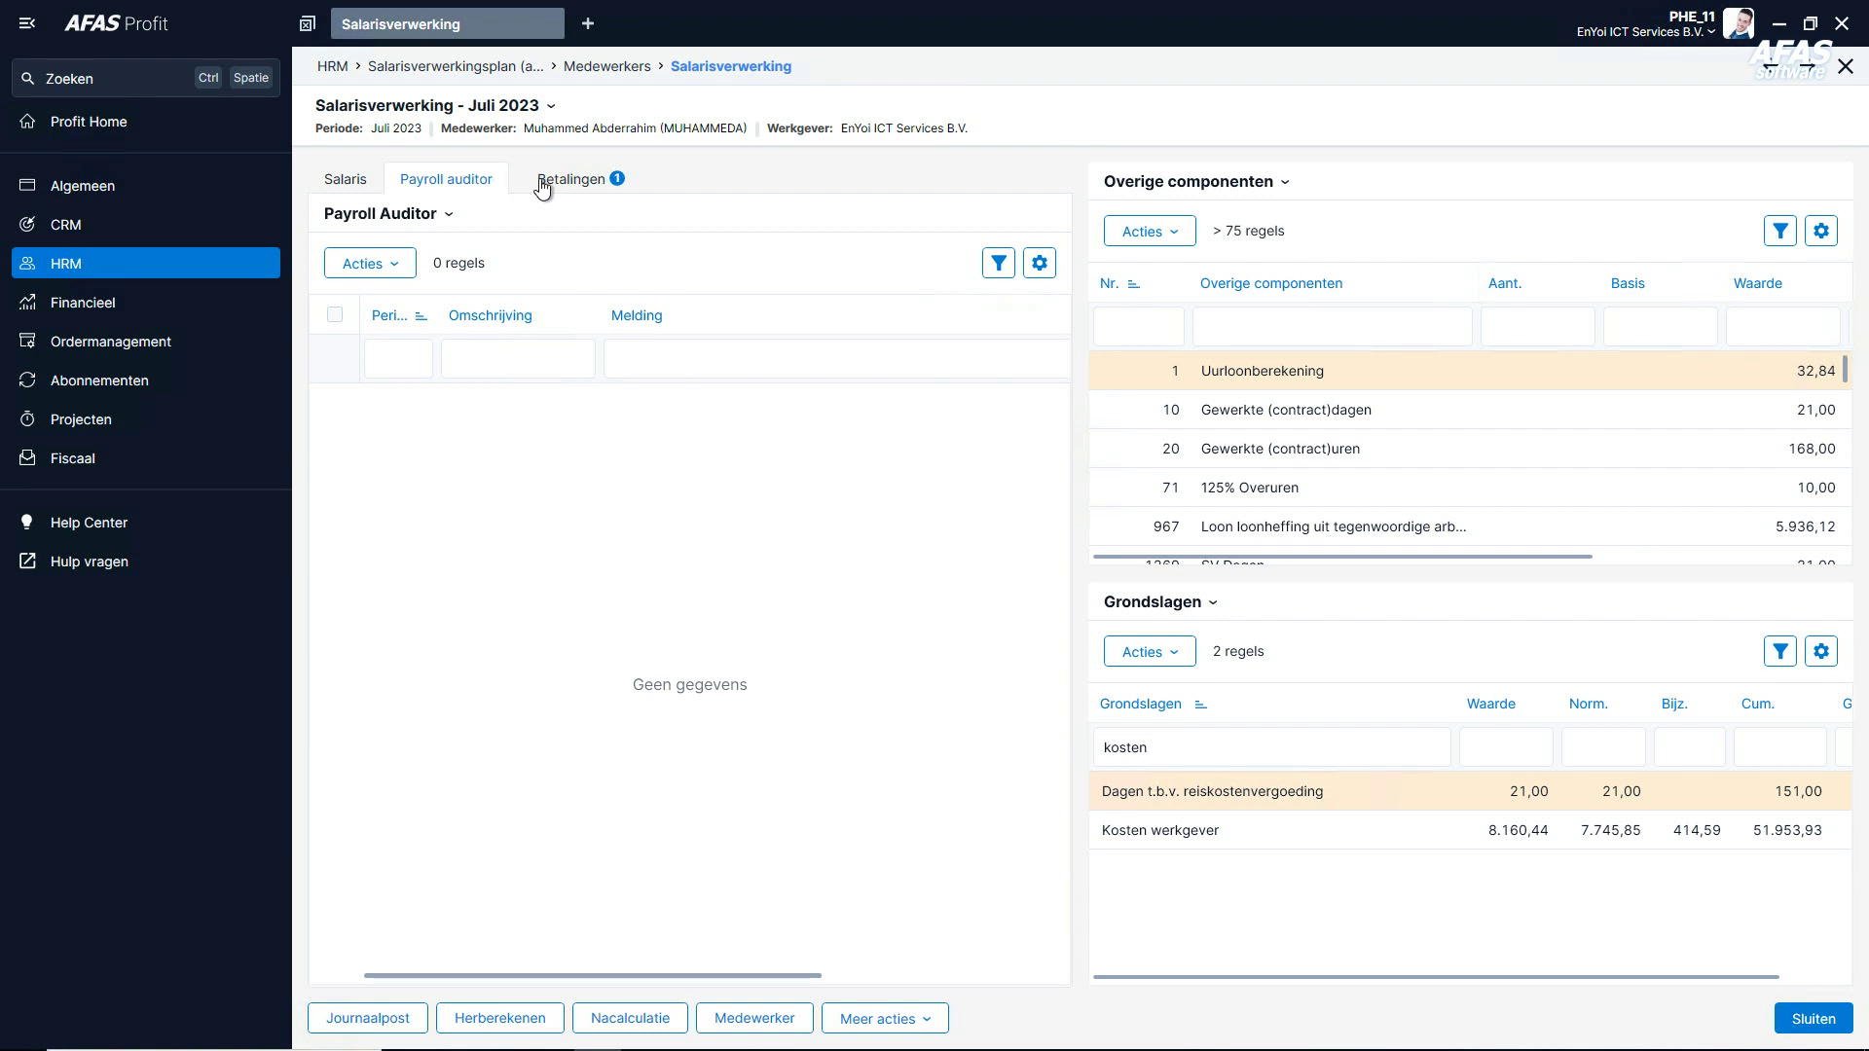
Check the employee's July payment, and open the details behind the Correctie uit periode 6 line of the gross/net calculation.
left_click(582, 188)
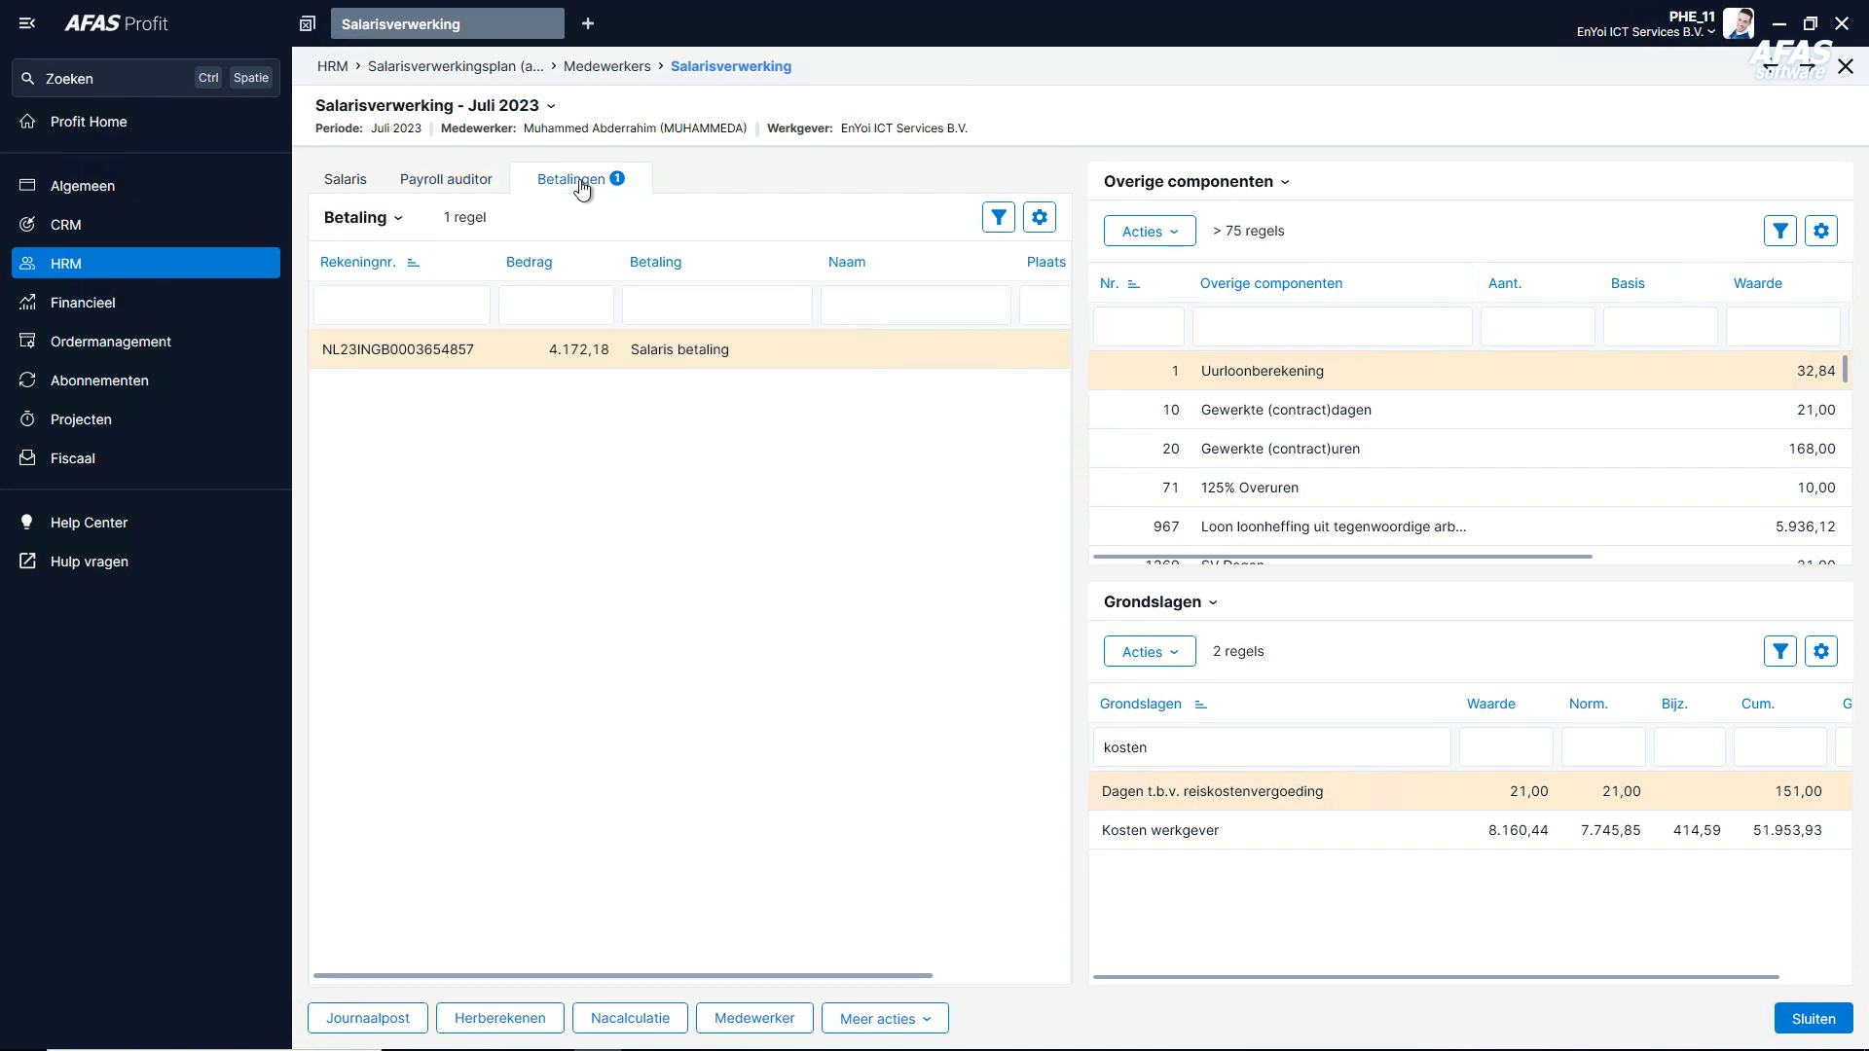
left_click(343, 182)
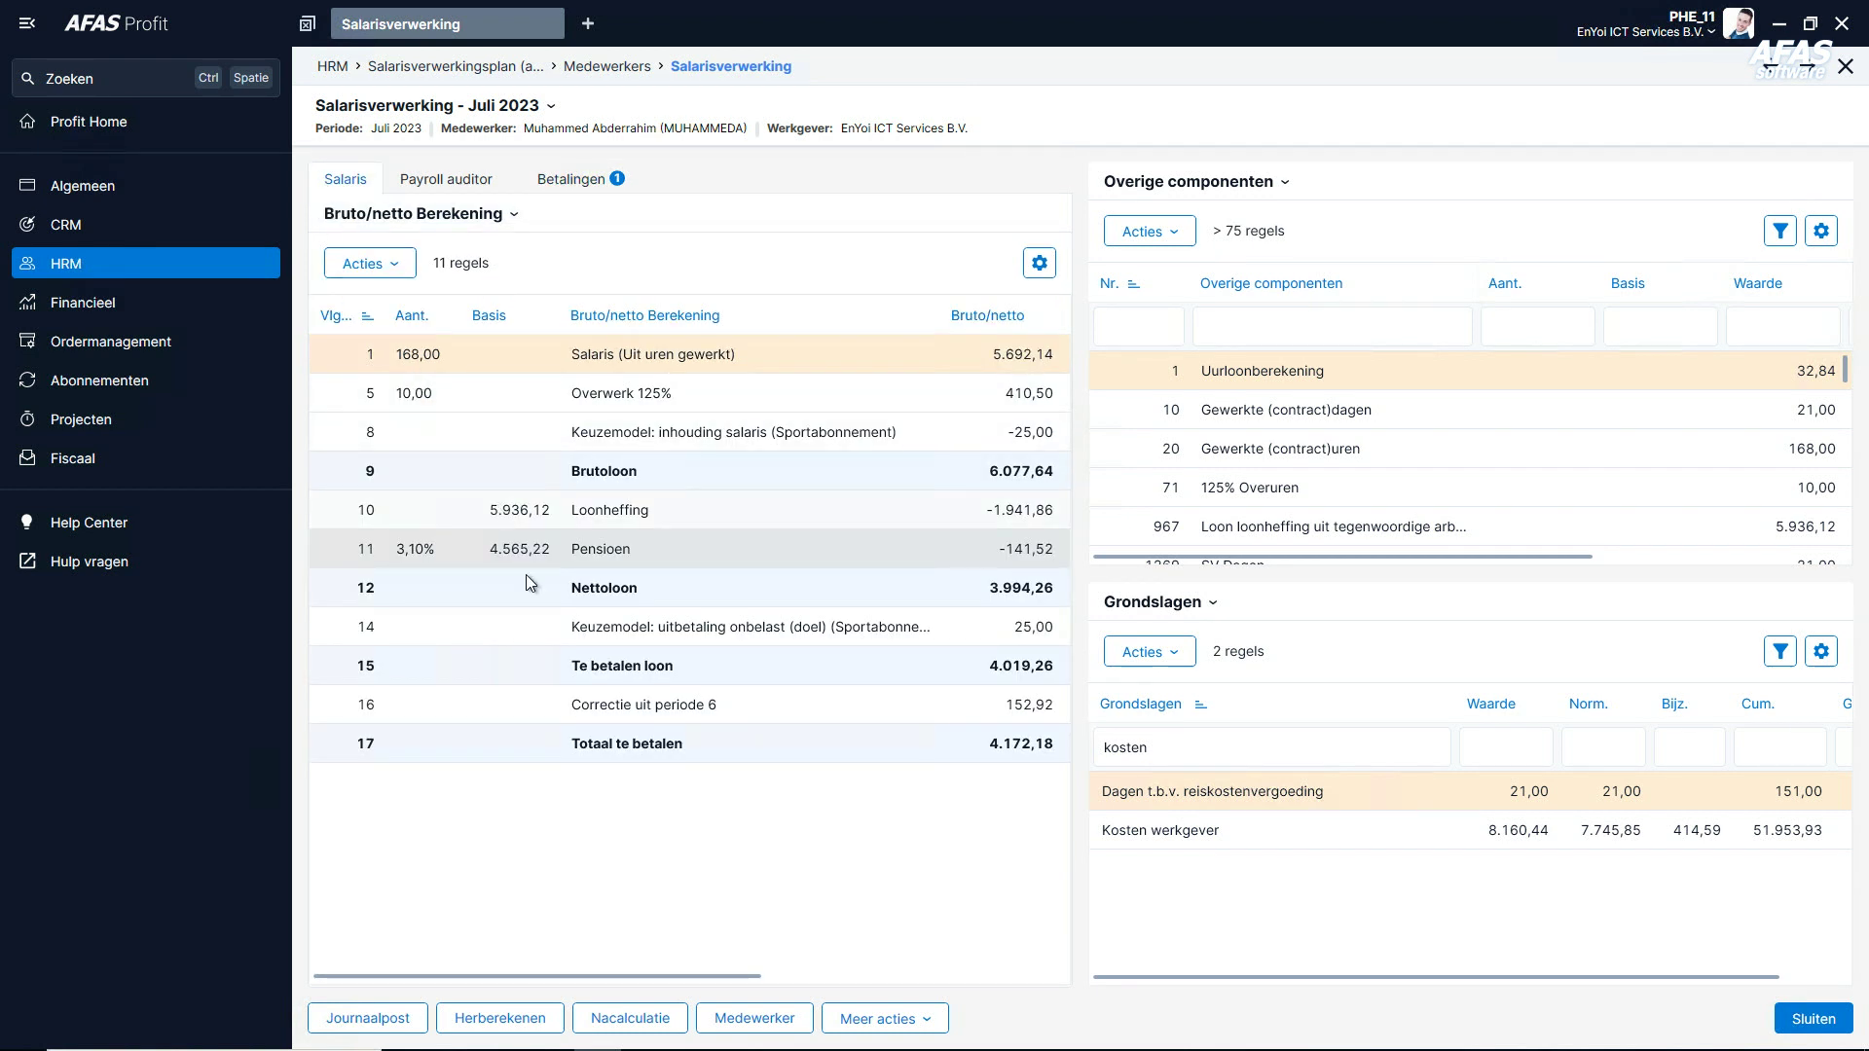
left_click(646, 704)
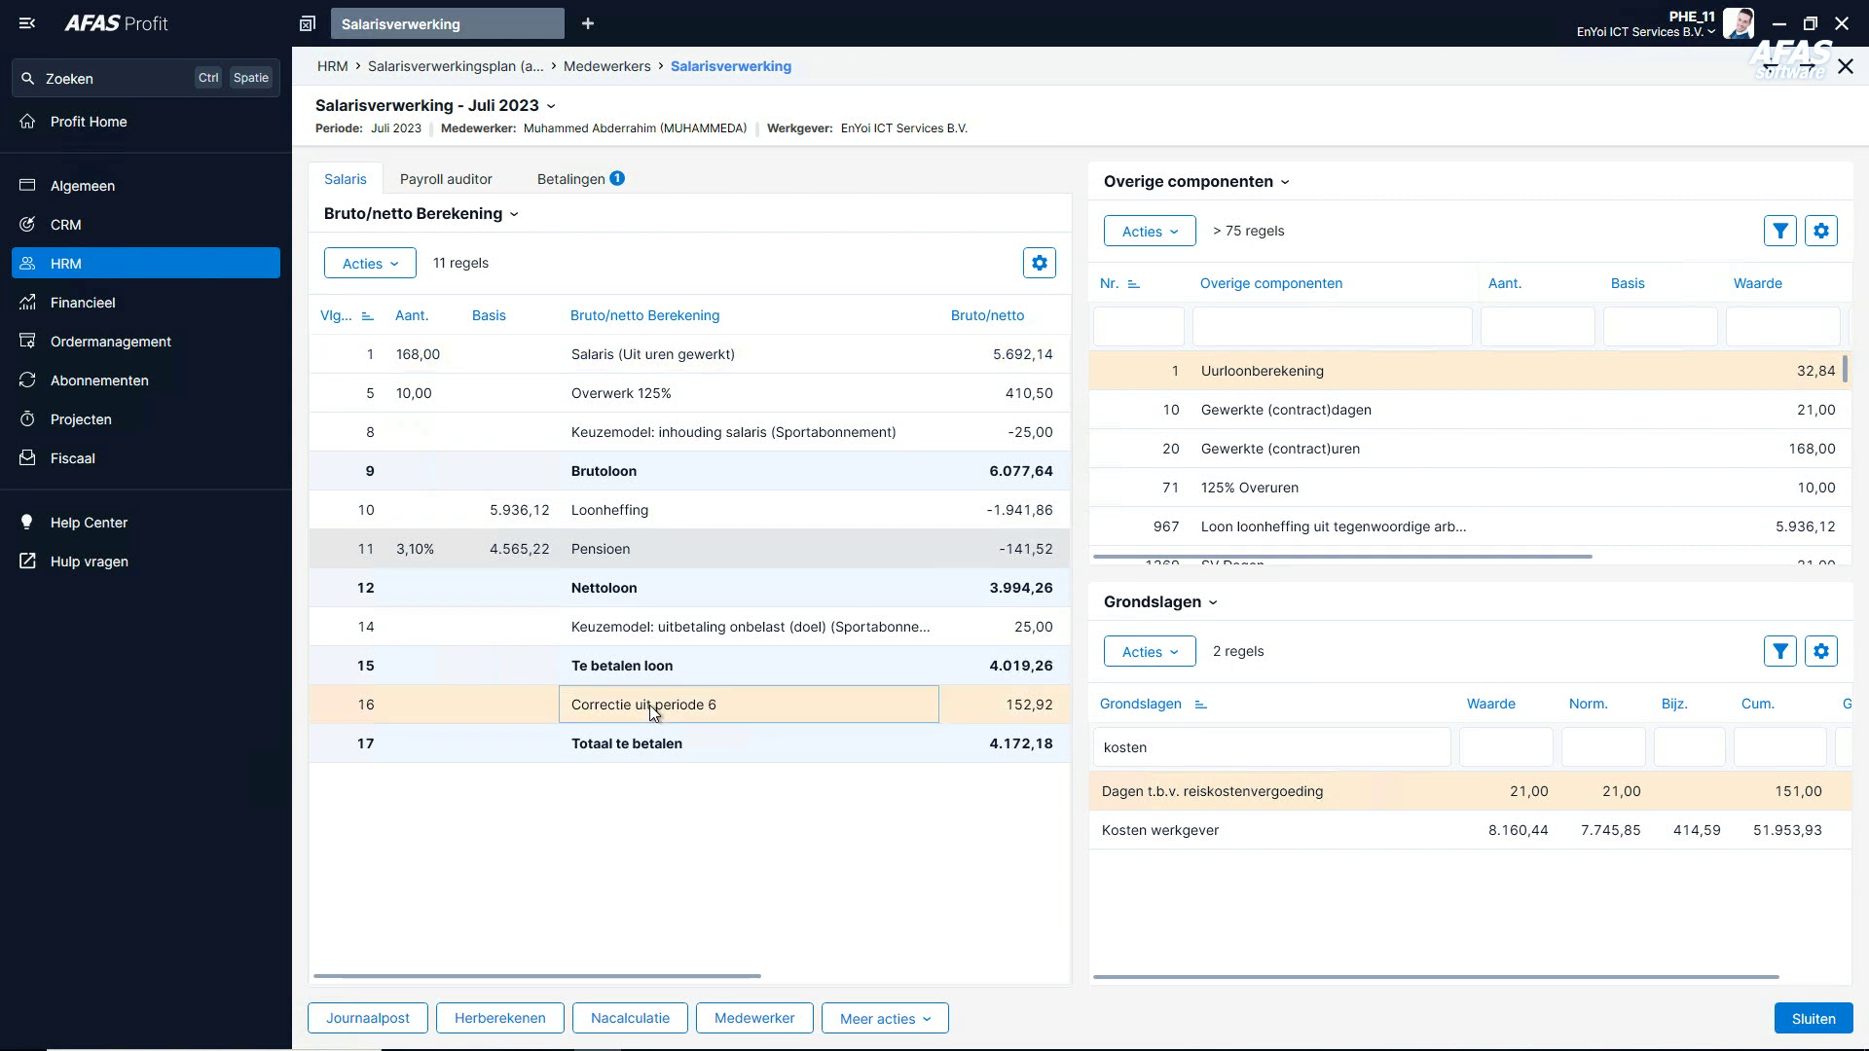
double_click(649, 704)
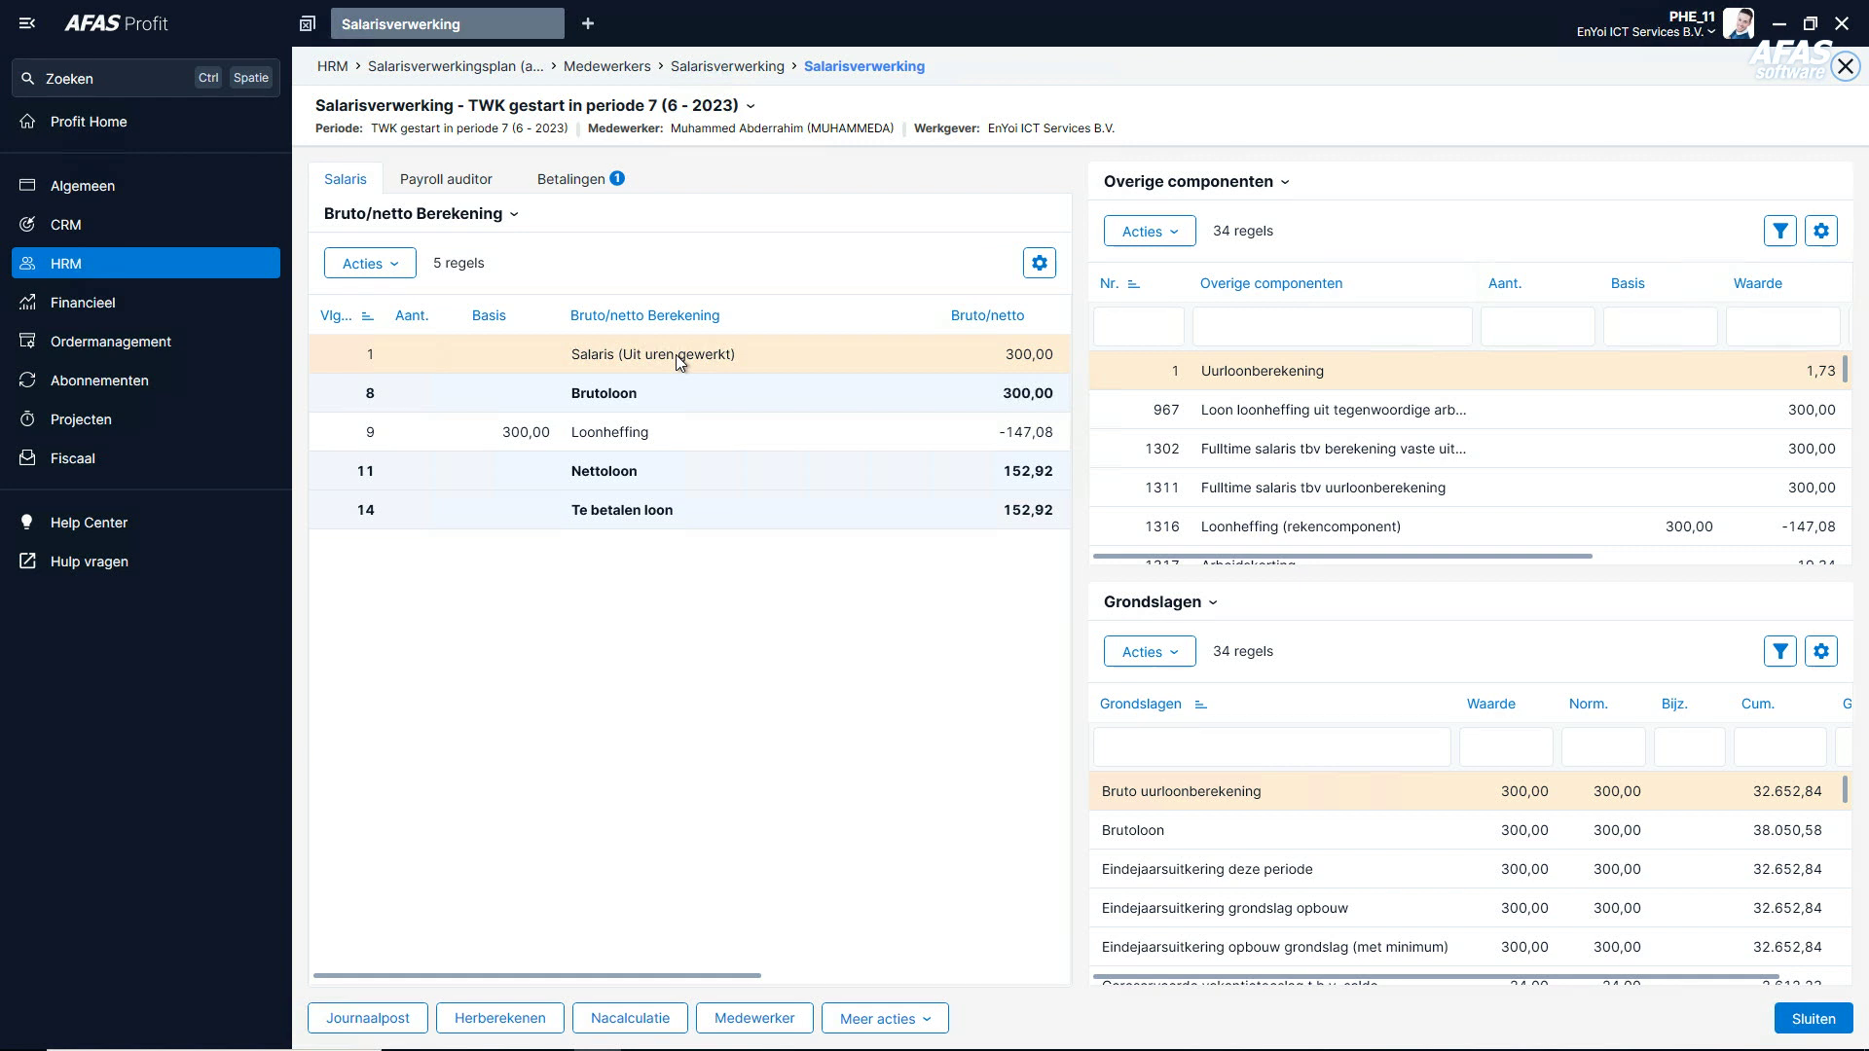
View which replacement, original and TWK data sets can be selected for June 2023, keeping the current period view.
left_click(750, 111)
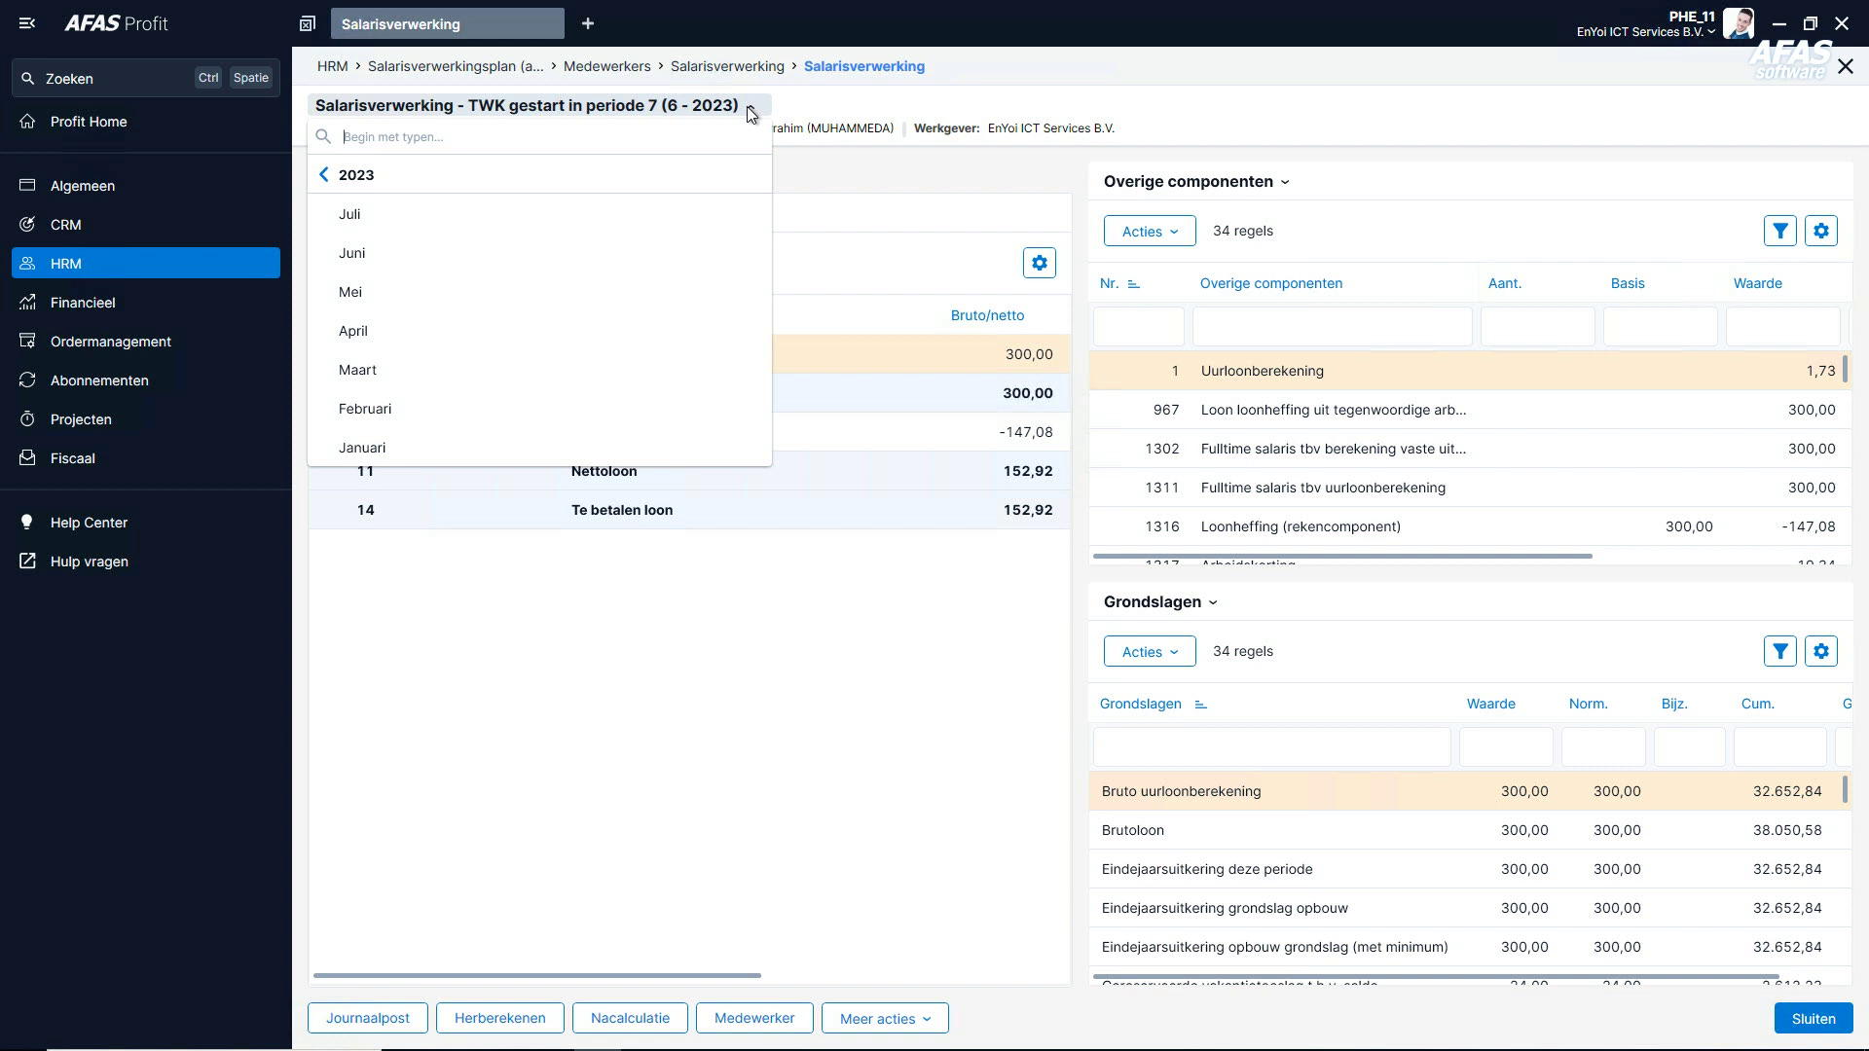
left_click(373, 268)
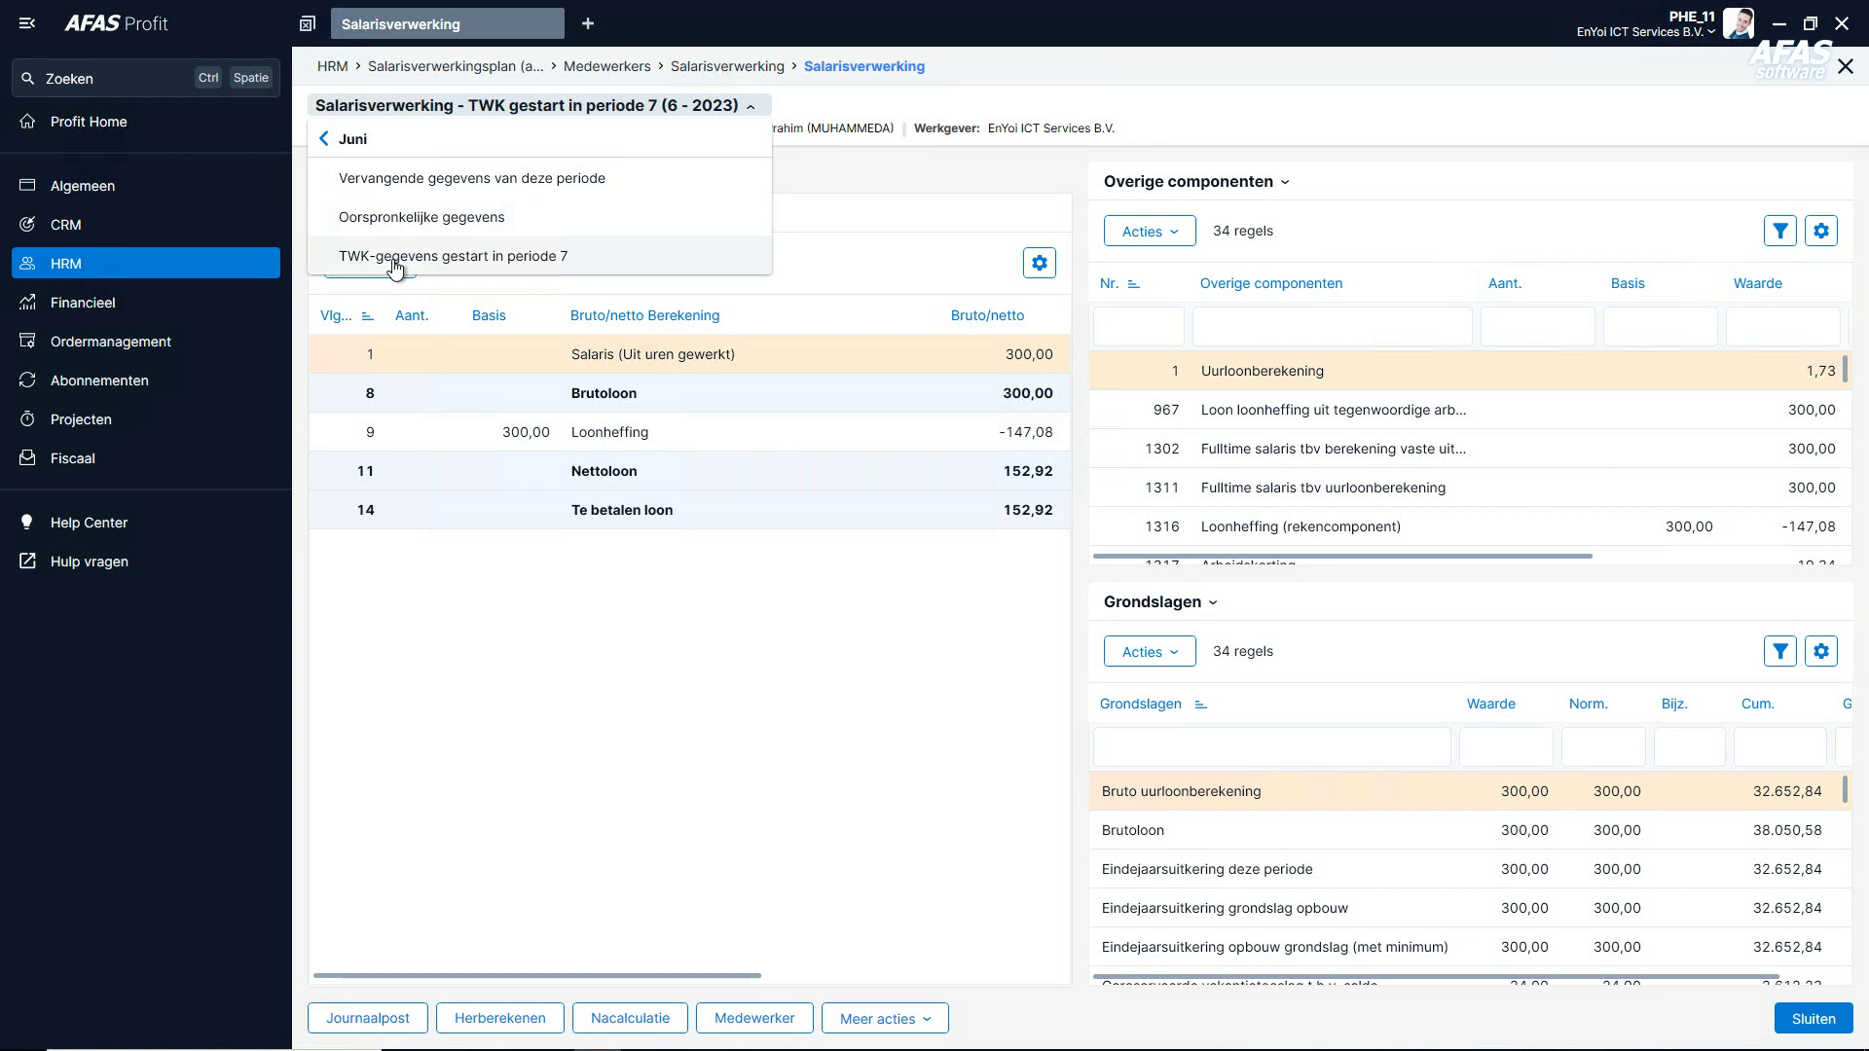
left_click(545, 613)
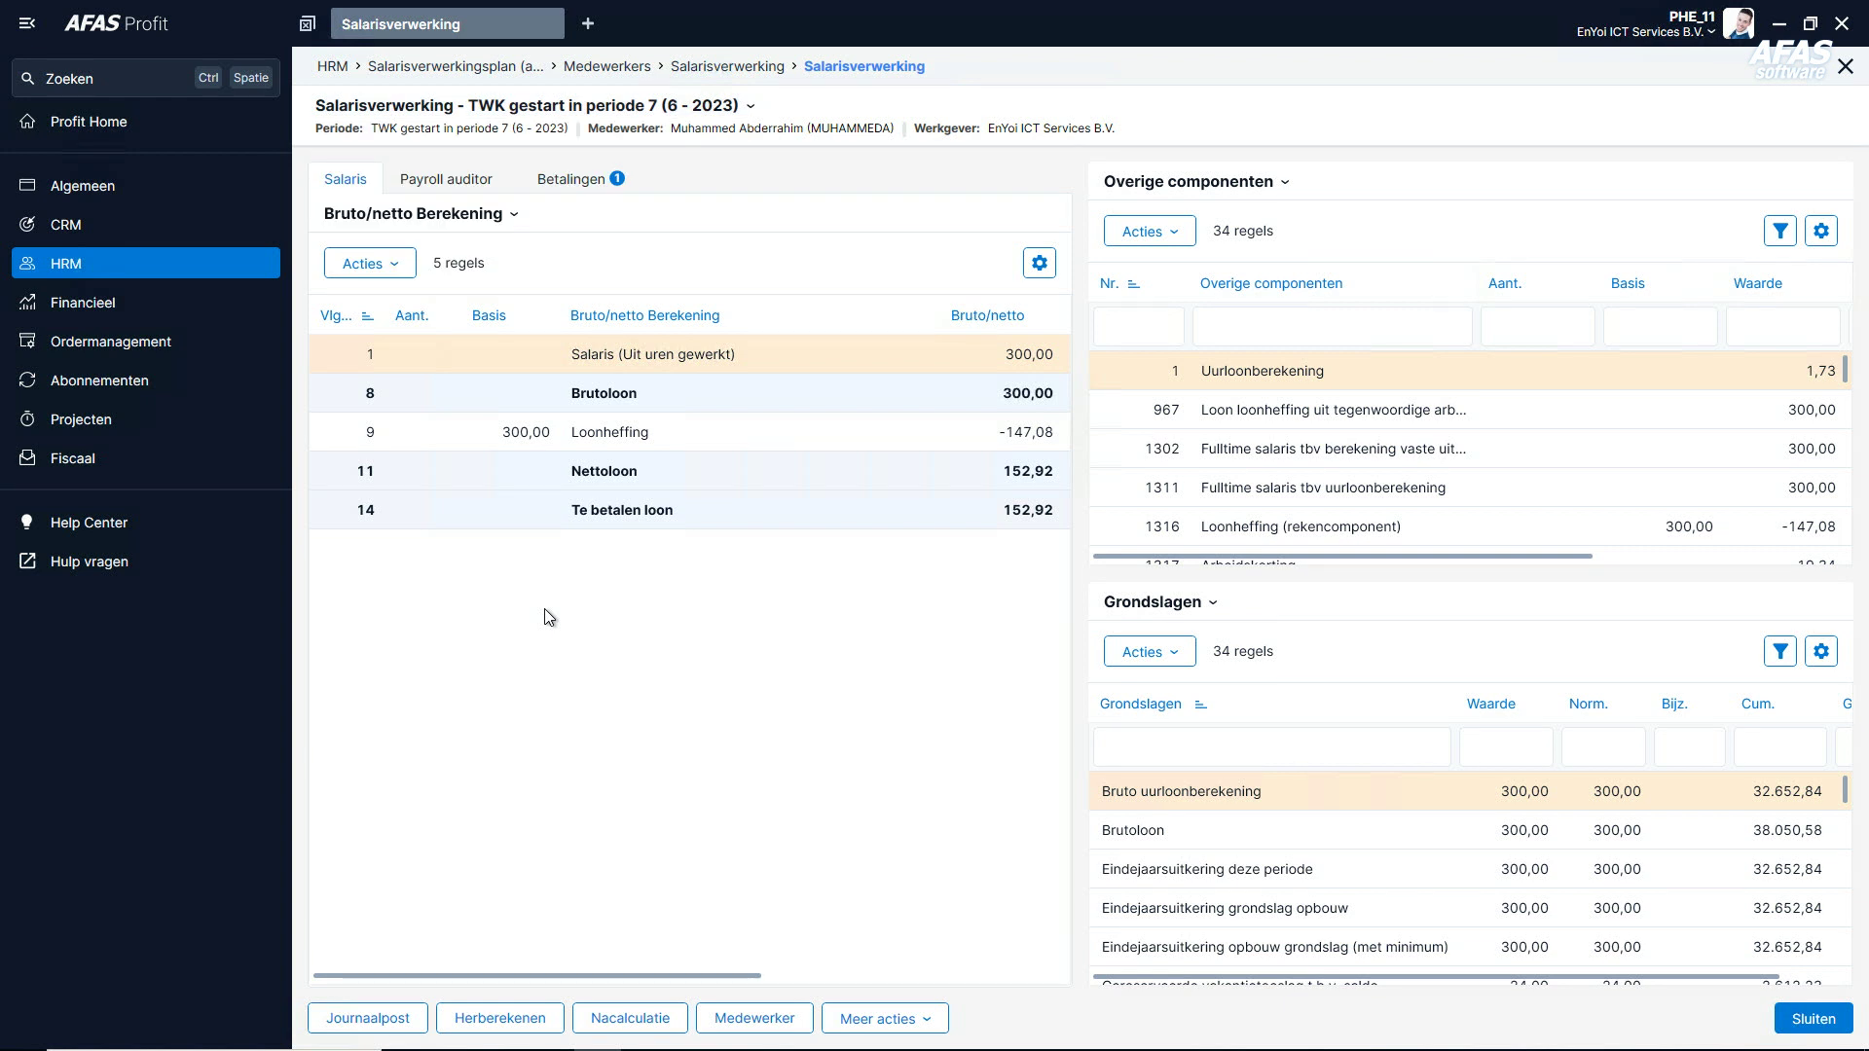